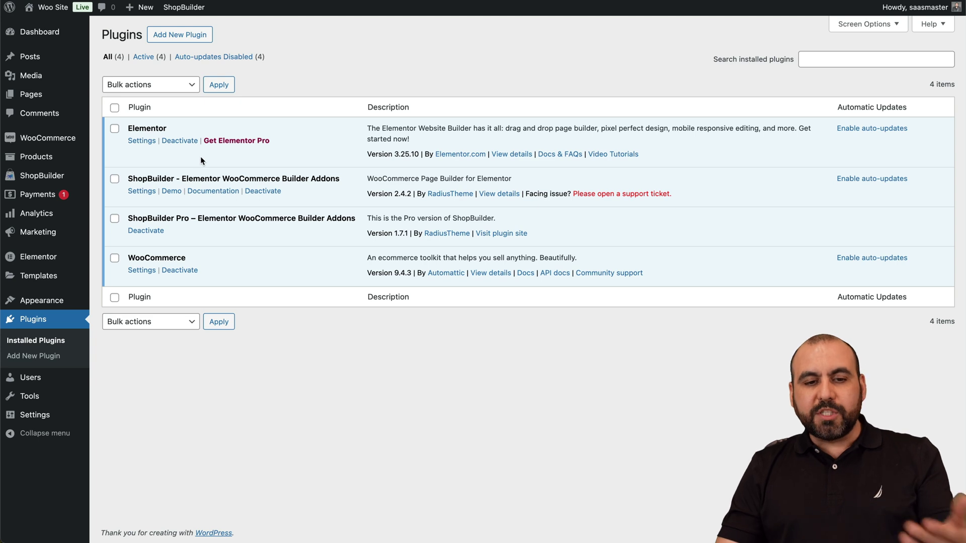
Go to ShopBuilder's Templates Builder list and begin adding a new page template.
{"action": "mouse_move", "coordinate": [17, 177]}
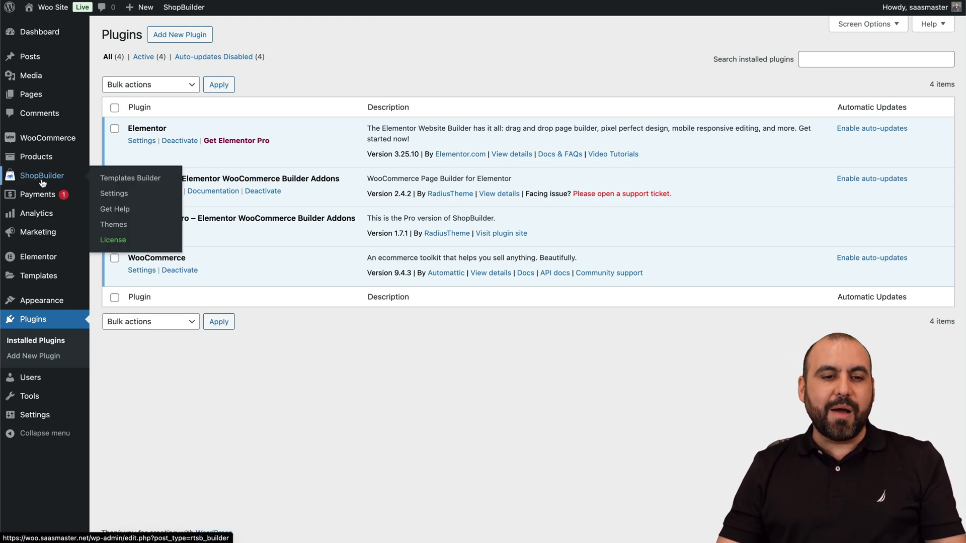
{"action": "left_click", "coordinate": [42, 181]}
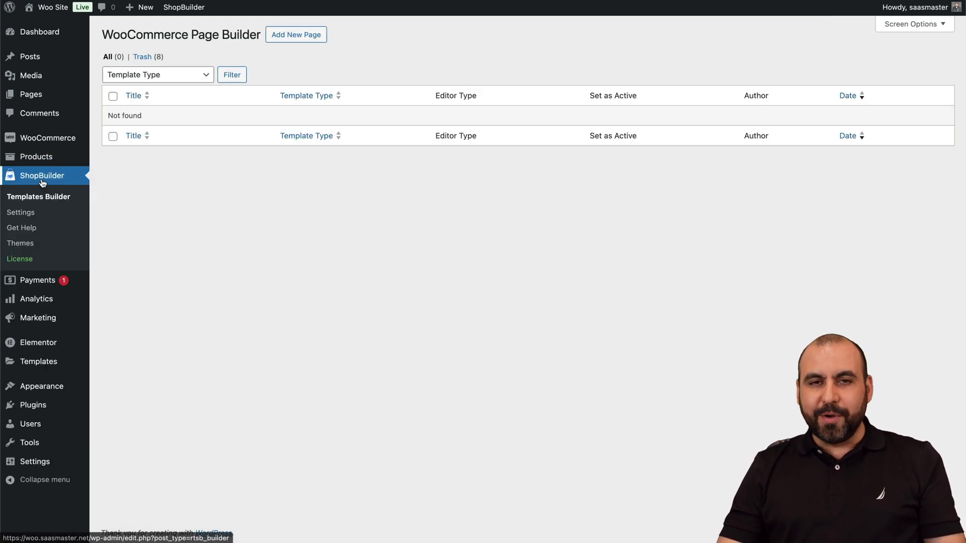
{"action": "left_click", "coordinate": [291, 41]}
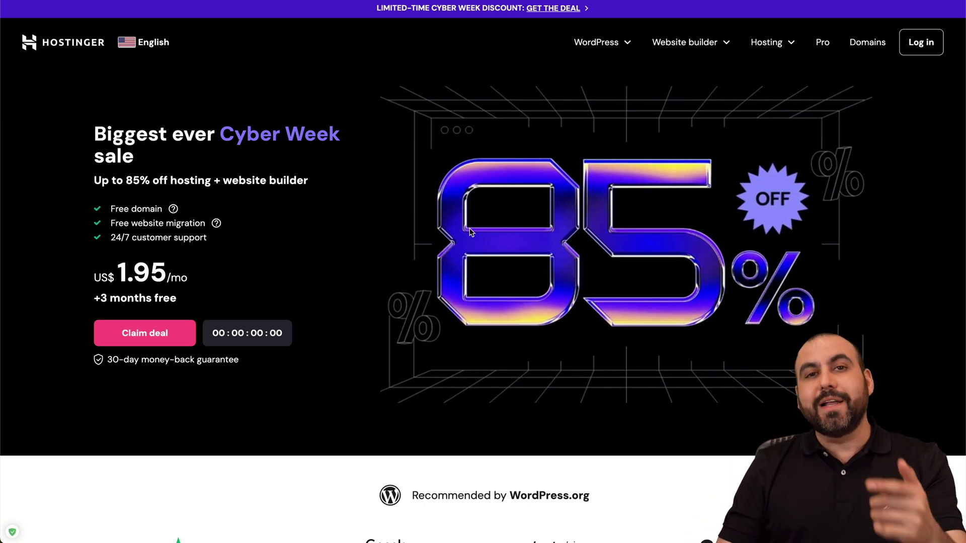
Add the Business Web Hosting plan to the cart with a 48-month billing period.
{"action": "scroll", "coordinate": [470, 229], "scroll_direction": "down", "scroll_amount": 8}
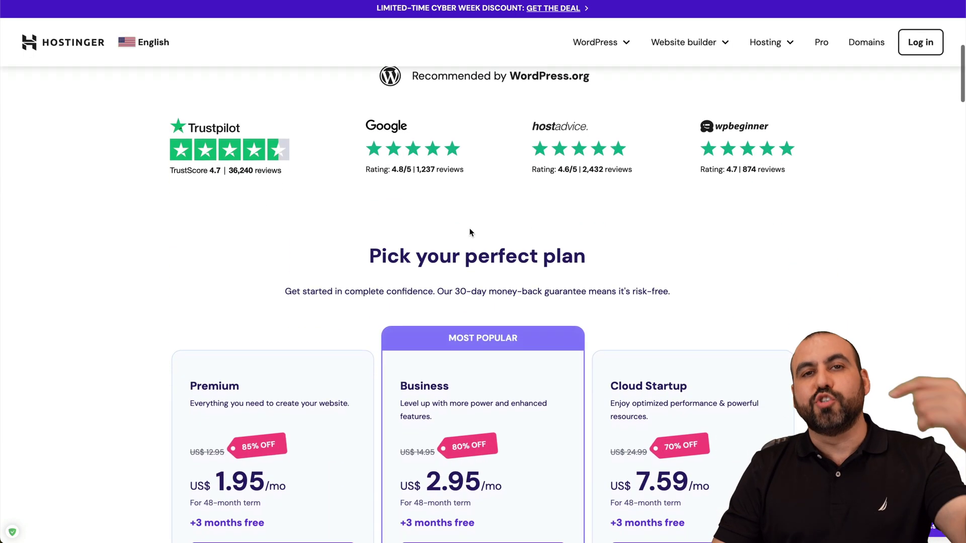
{"action": "scroll", "coordinate": [469, 231], "scroll_direction": "down", "scroll_amount": 4}
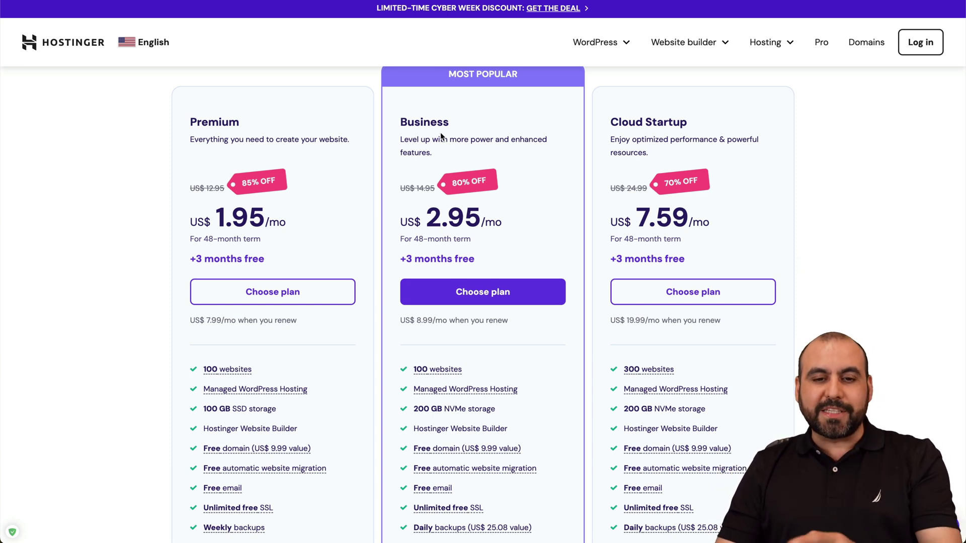
{"action": "left_click", "coordinate": [494, 297]}
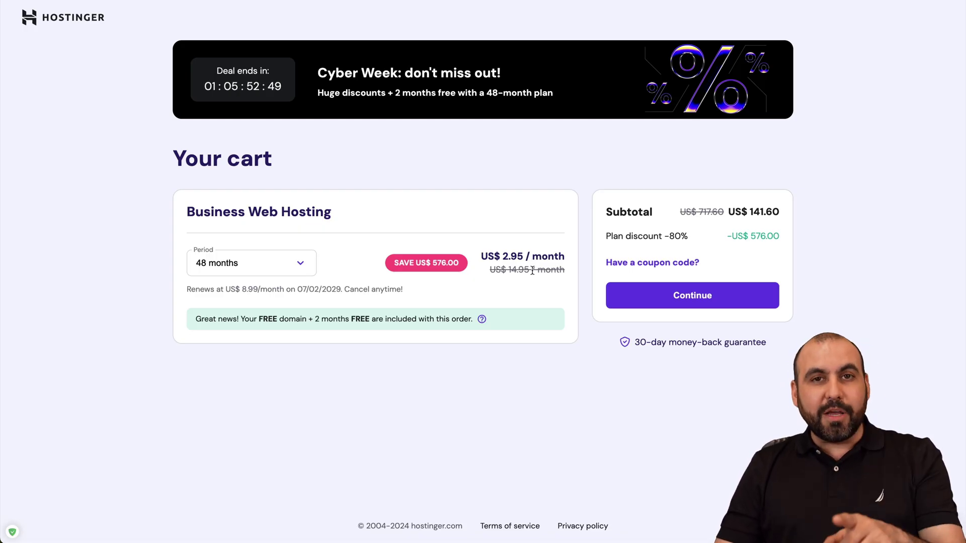
{"action": "left_click", "coordinate": [233, 258]}
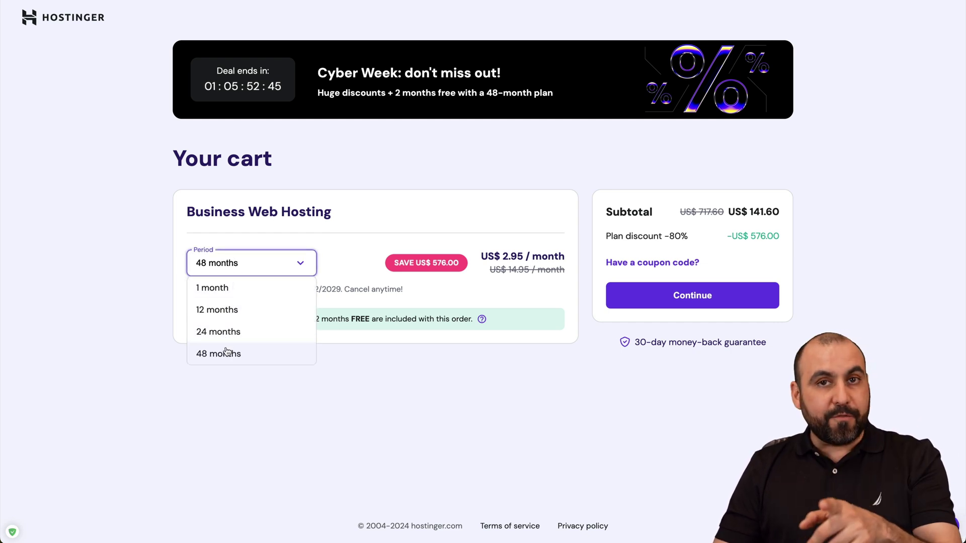
{"action": "left_click", "coordinate": [383, 387]}
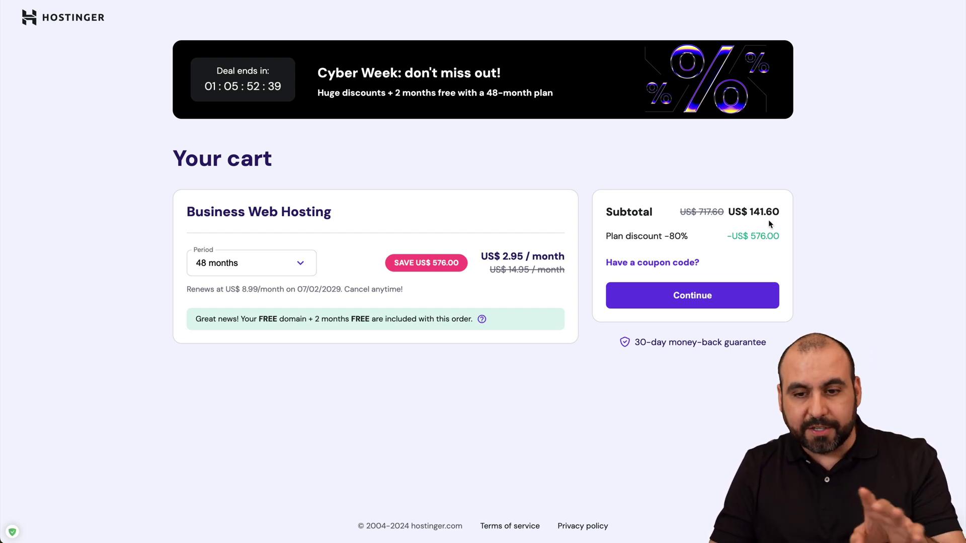
Apply a discount coupon code, lowering the subtotal to US$ 127.44.
{"action": "left_click", "coordinate": [675, 262]}
{"action": "left_click", "coordinate": [657, 295]}
{"action": "type", "text": "SAASM"}
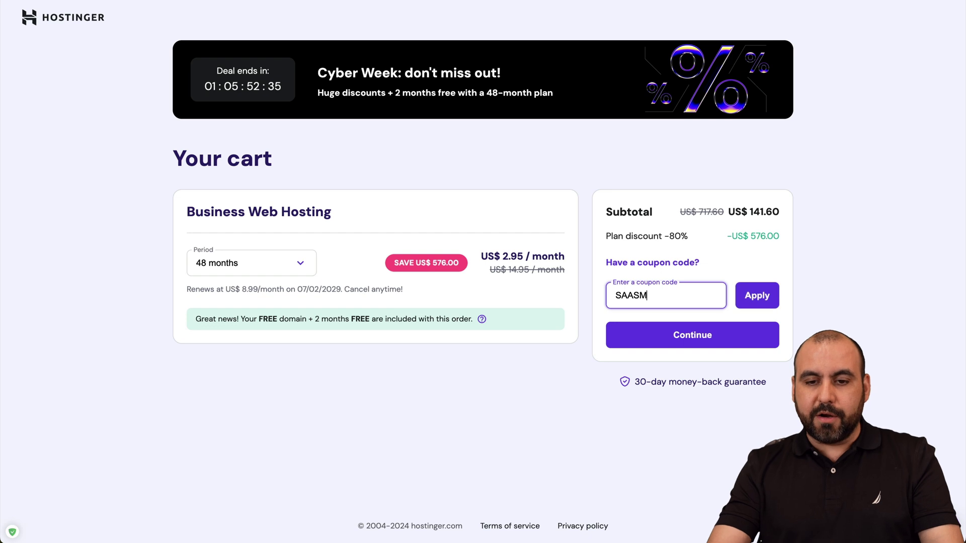
{"action": "type", "text": "ASTER"}
{"action": "left_click", "coordinate": [766, 295]}
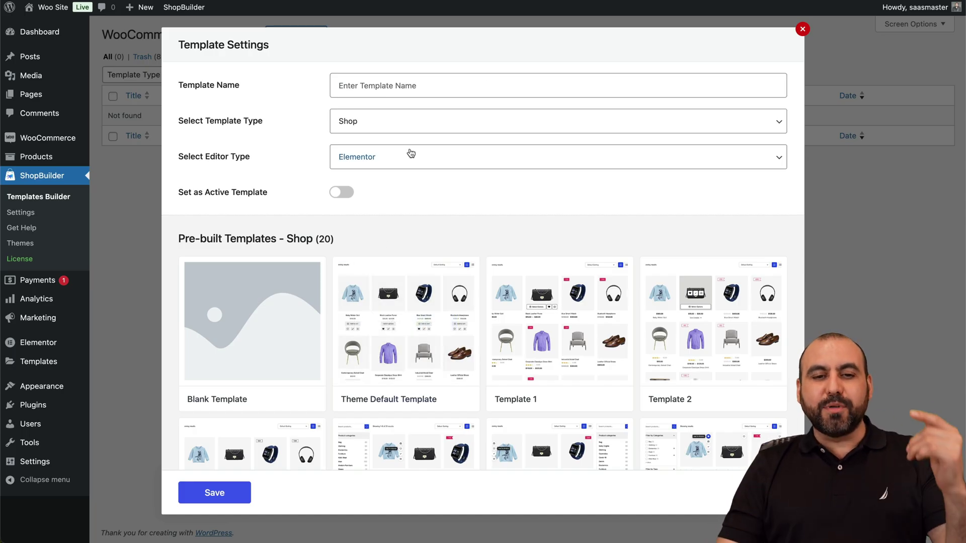
Keep the Shop template type with the Elementor editor and name the template 'shop'.
{"action": "left_click", "coordinate": [397, 121]}
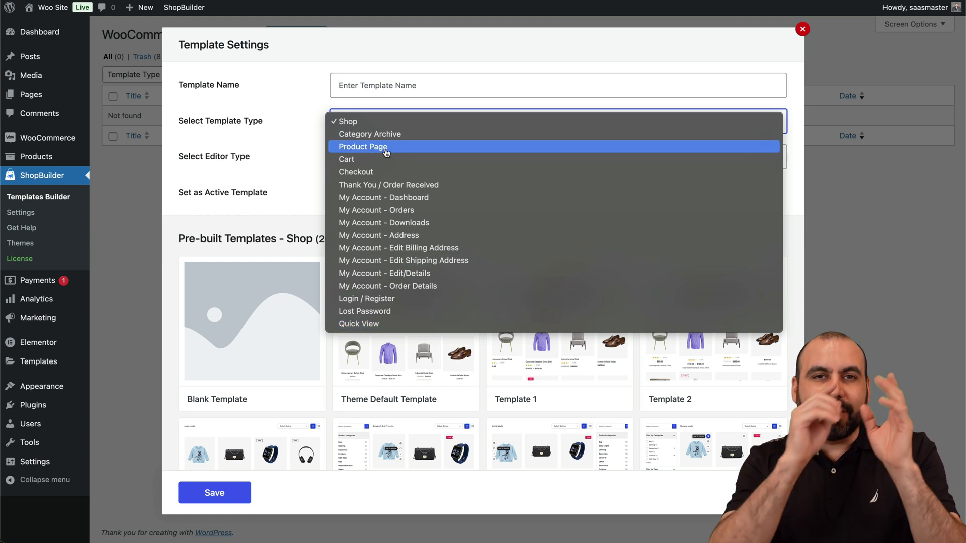
{"action": "left_click", "coordinate": [378, 122]}
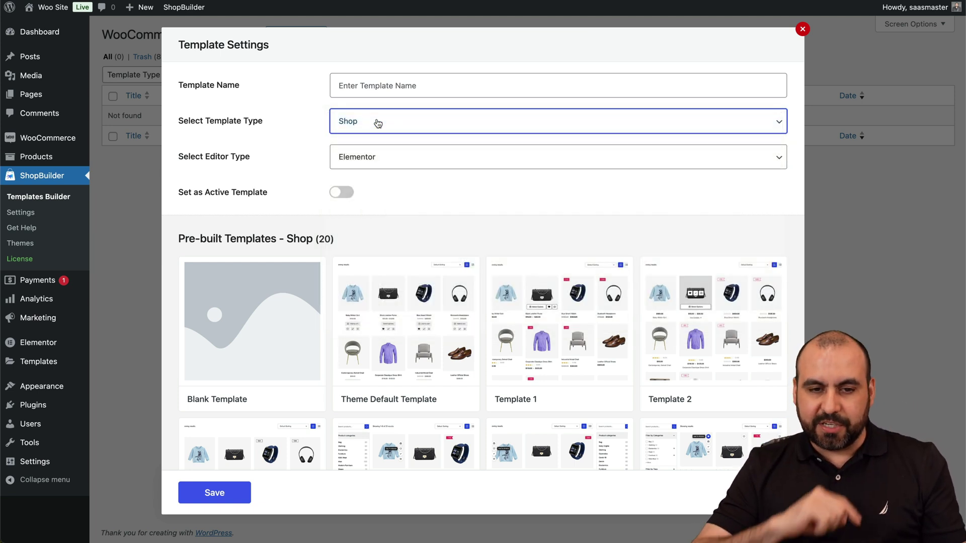
{"action": "left_click", "coordinate": [387, 88]}
{"action": "type", "text": "shop"}
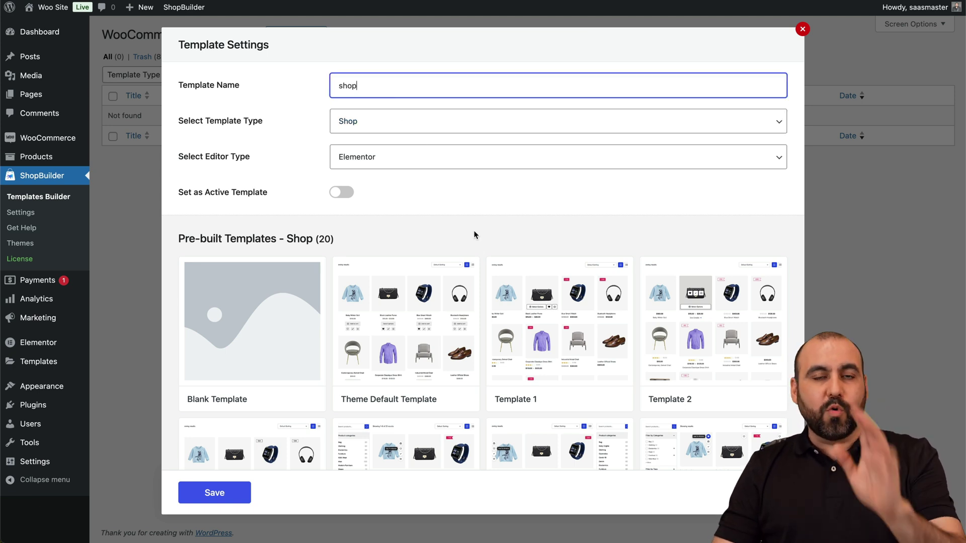
{"action": "mouse_move", "coordinate": [495, 278]}
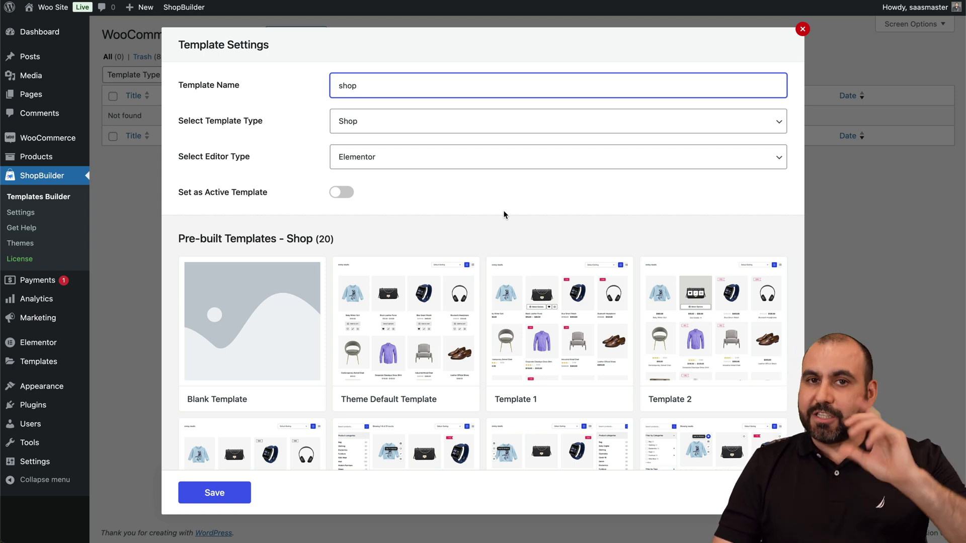
Import the Template 8 (Top Filters) preset and open the shop template in Elementor.
{"action": "scroll", "coordinate": [503, 215], "scroll_direction": "down", "scroll_amount": 8}
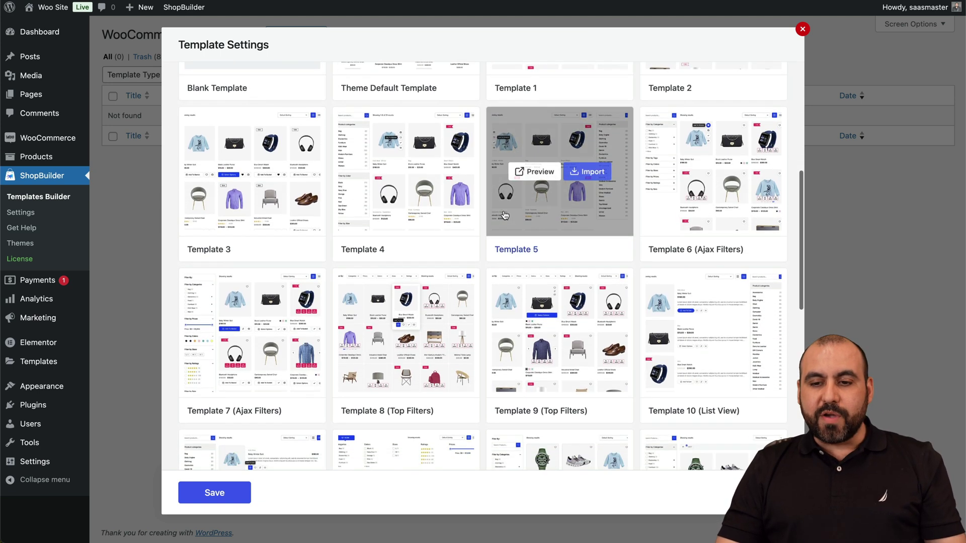
{"action": "scroll", "coordinate": [504, 215], "scroll_direction": "down", "scroll_amount": 4}
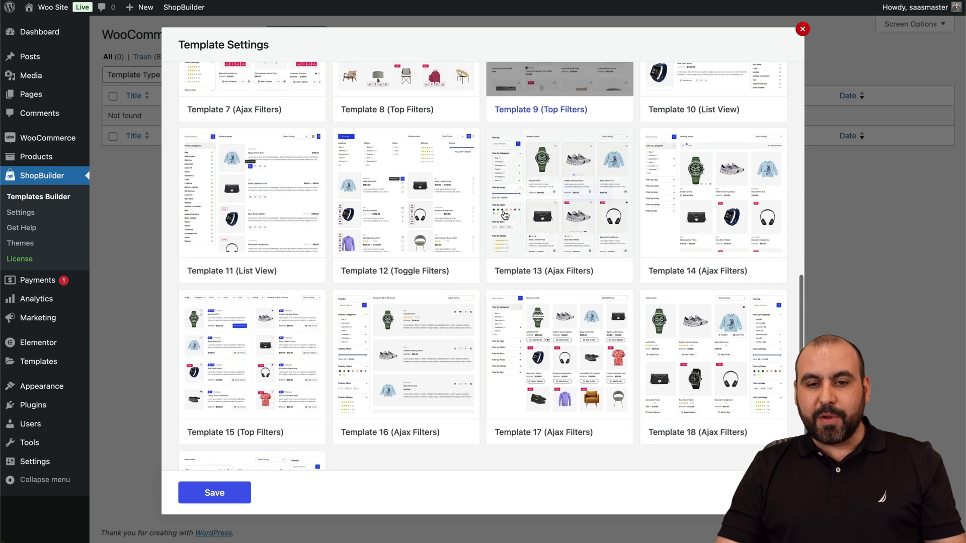
{"action": "scroll", "coordinate": [402, 423], "scroll_direction": "down", "scroll_amount": 3}
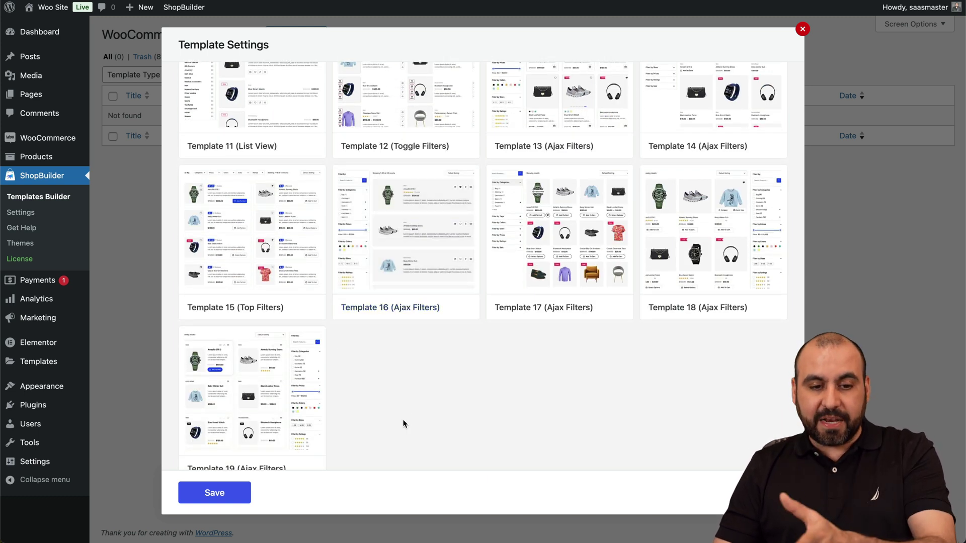
{"action": "scroll", "coordinate": [403, 424], "scroll_direction": "up", "scroll_amount": 10}
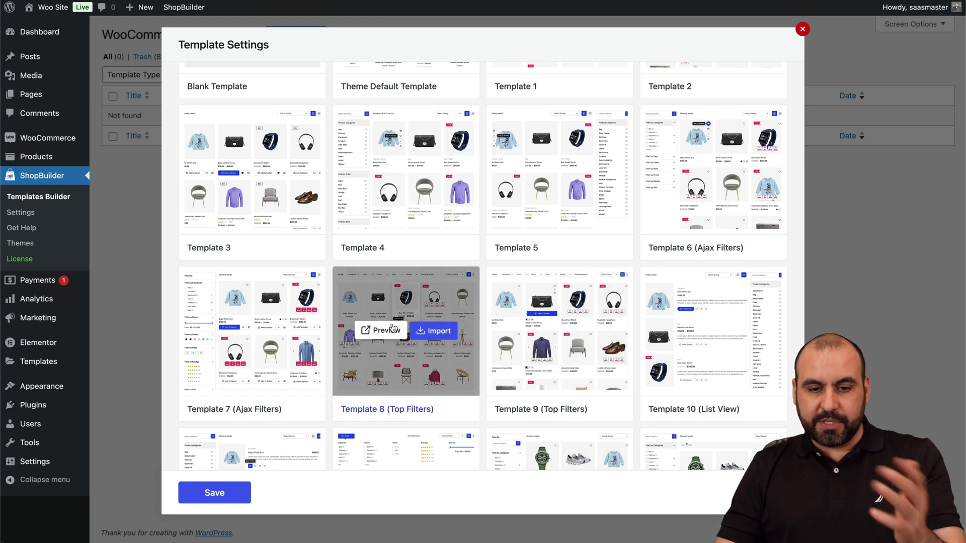
{"action": "left_click", "coordinate": [452, 331]}
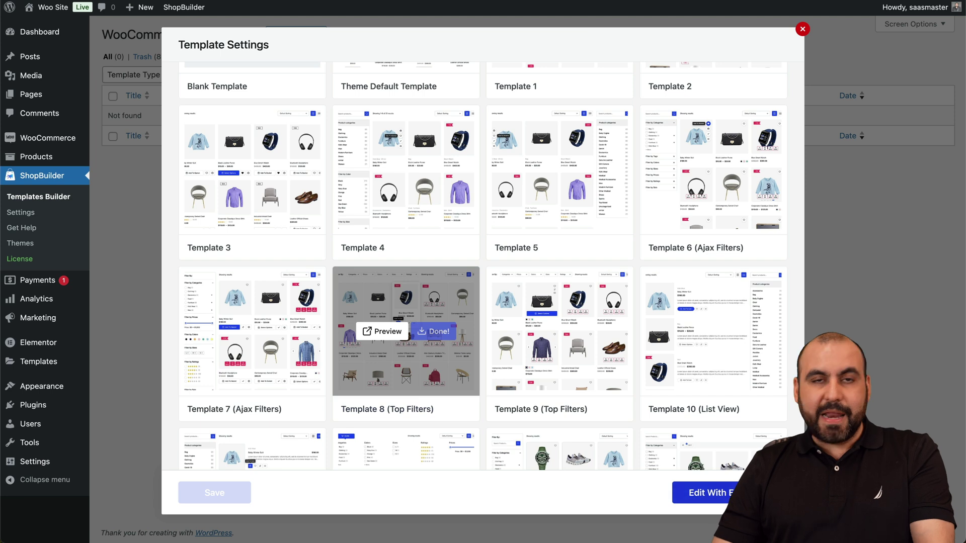
{"action": "left_click", "coordinate": [731, 495]}
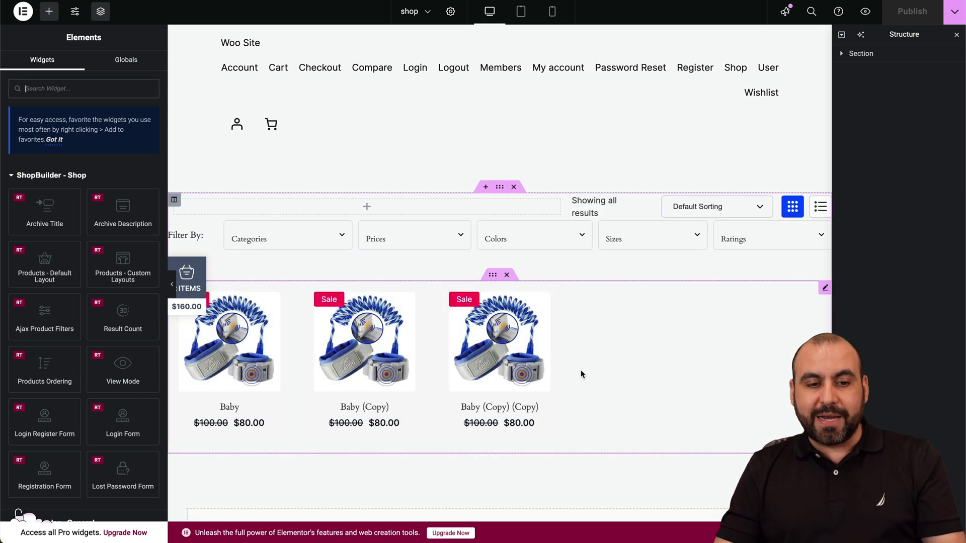
Select the Products - Custom Layouts widget to show its layout settings, currently 5 Columns.
{"action": "scroll", "coordinate": [580, 372], "scroll_direction": "down", "scroll_amount": 1}
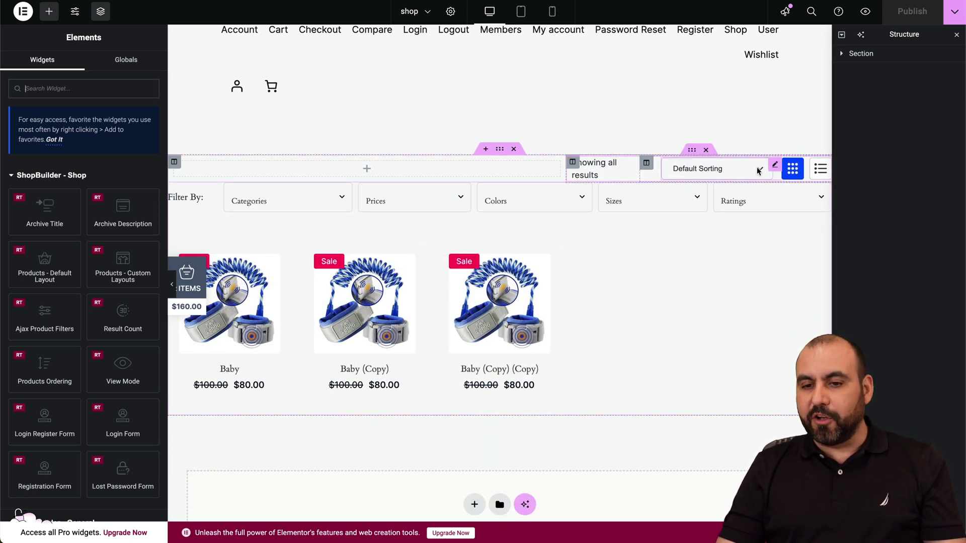
{"action": "scroll", "coordinate": [596, 275], "scroll_direction": "down", "scroll_amount": 2}
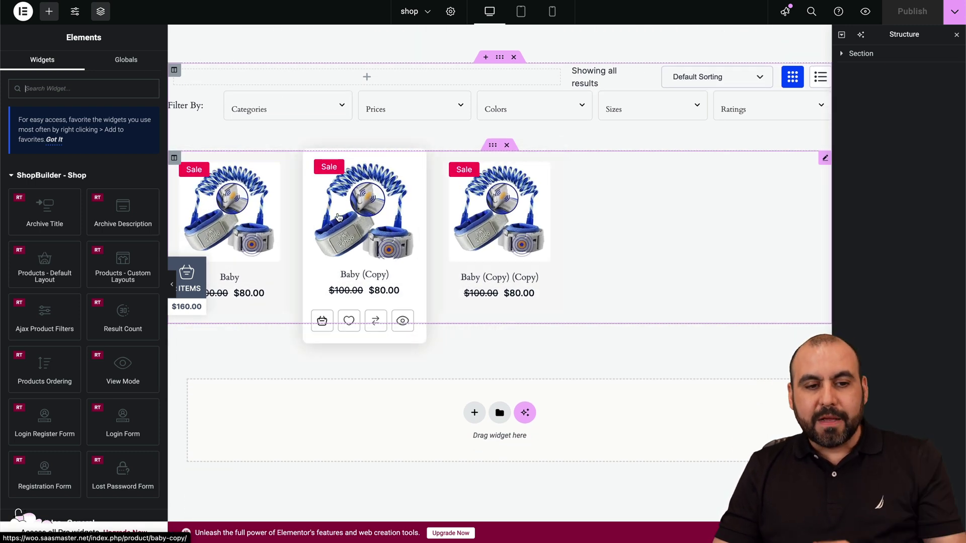
{"action": "left_click", "coordinate": [641, 215]}
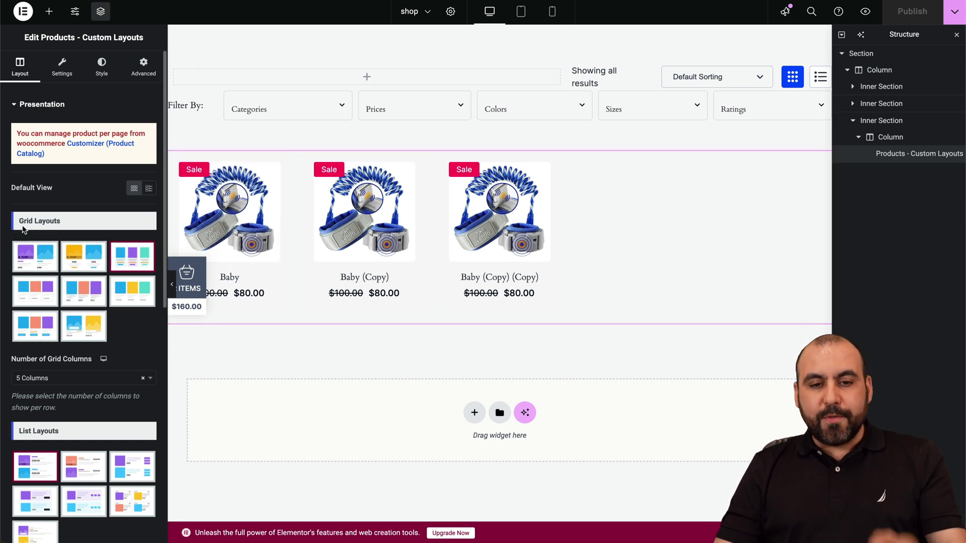
Try Grid Layouts 1, 2 and 5, then settle on Grid Layout 6 and preview the grid.
{"action": "left_click", "coordinate": [45, 262]}
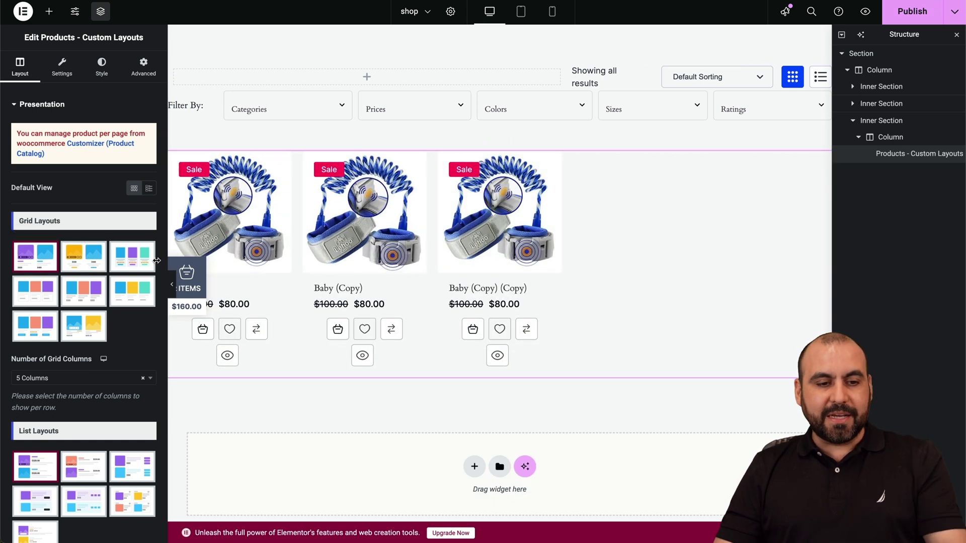
{"action": "left_click", "coordinate": [91, 269]}
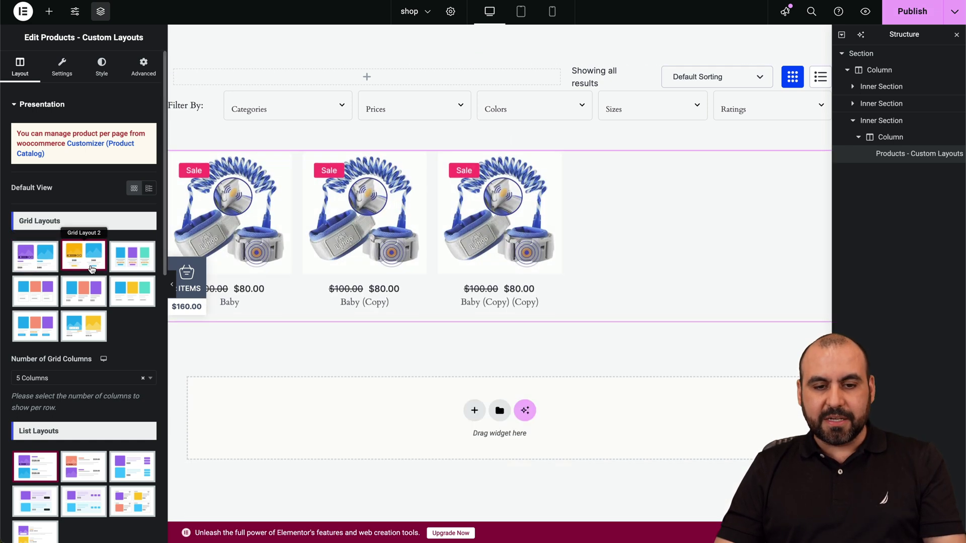
{"action": "left_click", "coordinate": [42, 264]}
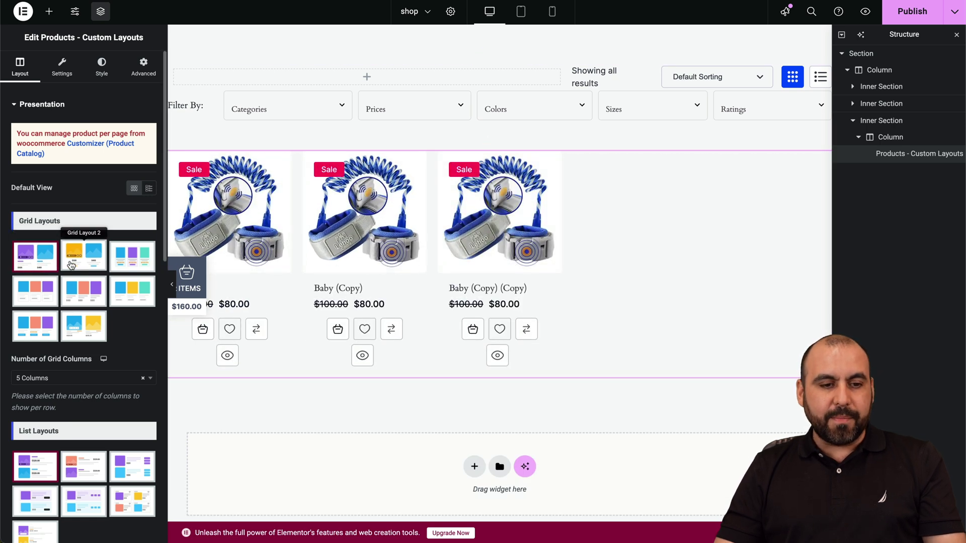
{"action": "left_click", "coordinate": [70, 265]}
{"action": "left_click", "coordinate": [96, 297]}
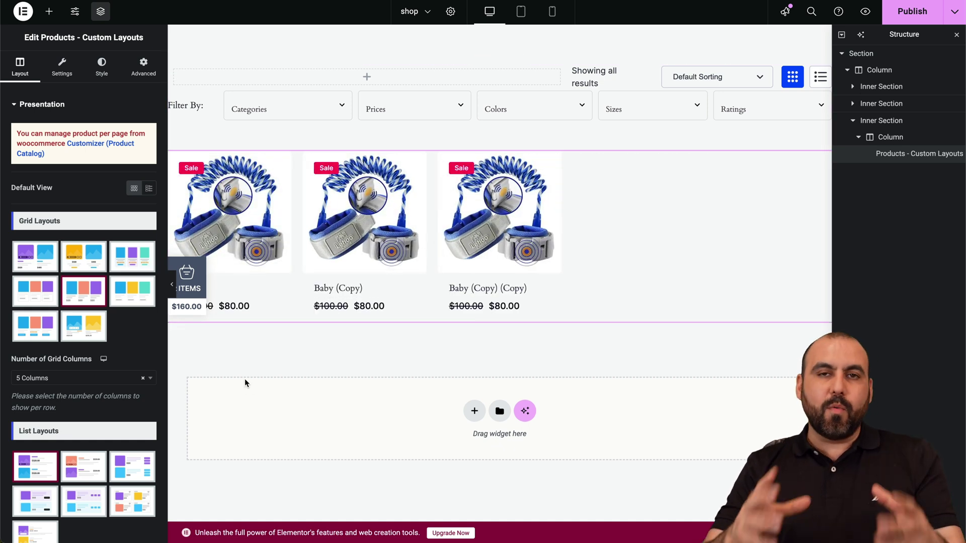
{"action": "left_click", "coordinate": [134, 297]}
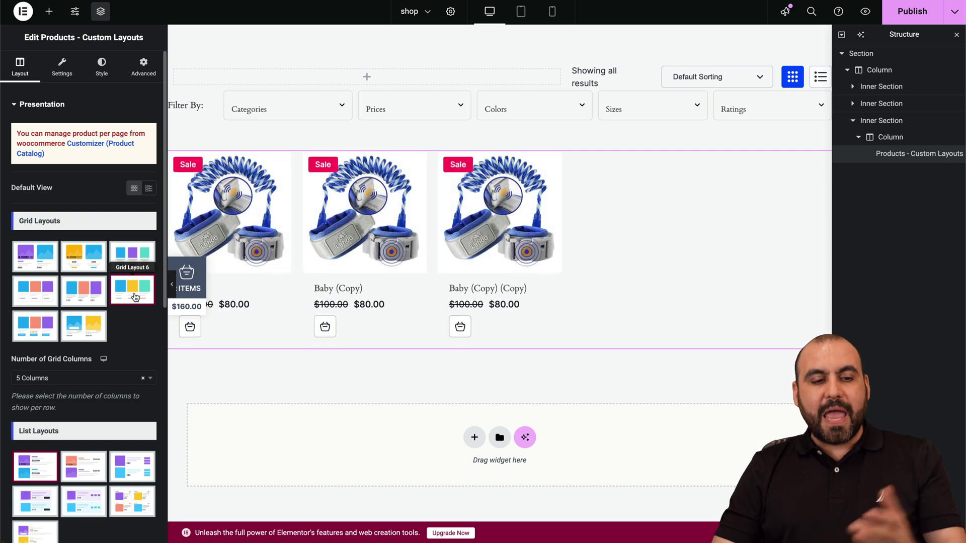
{"action": "scroll", "coordinate": [109, 296], "scroll_direction": "down", "scroll_amount": 5}
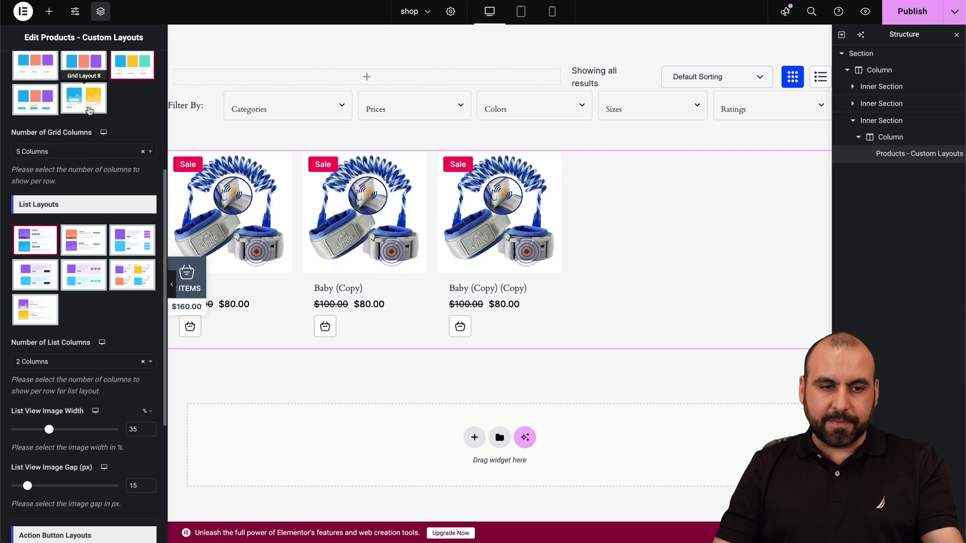
{"action": "scroll", "coordinate": [85, 193], "scroll_direction": "up", "scroll_amount": 4}
{"action": "scroll", "coordinate": [90, 203], "scroll_direction": "down", "scroll_amount": 2}
{"action": "scroll", "coordinate": [89, 202], "scroll_direction": "down", "scroll_amount": 3}
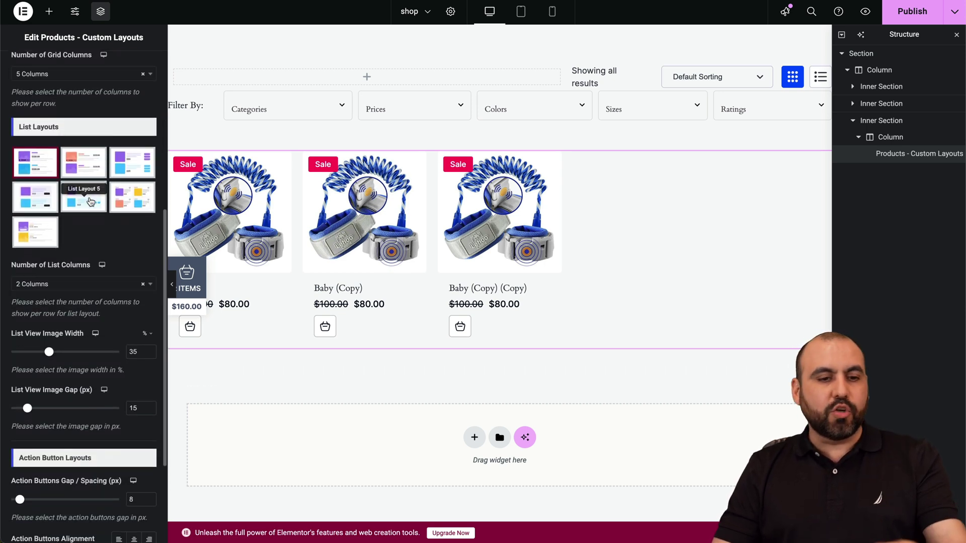
{"action": "scroll", "coordinate": [119, 288], "scroll_direction": "down", "scroll_amount": 3}
{"action": "scroll", "coordinate": [101, 301], "scroll_direction": "up", "scroll_amount": 10}
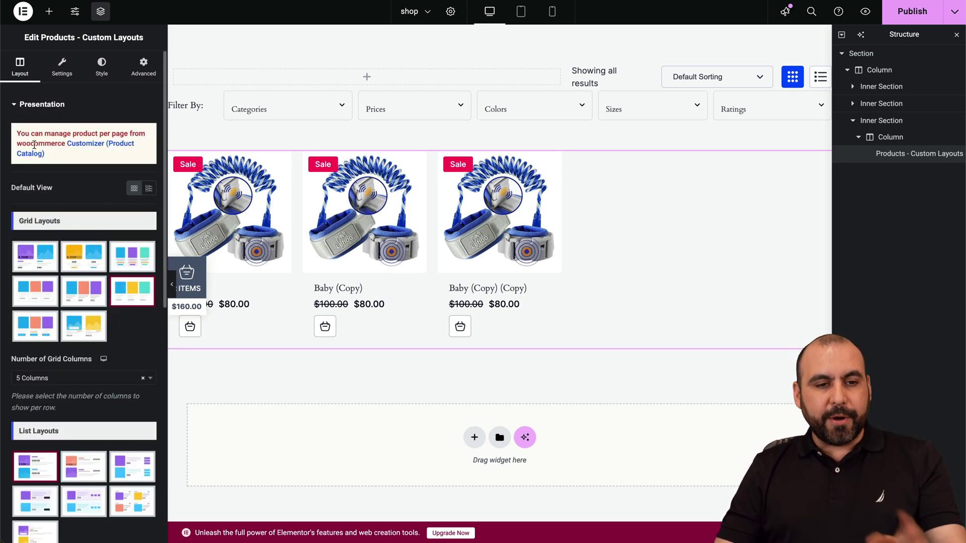
In the widget's Settings tab, toggle Show Product Title off and back on.
{"action": "left_click", "coordinate": [62, 67]}
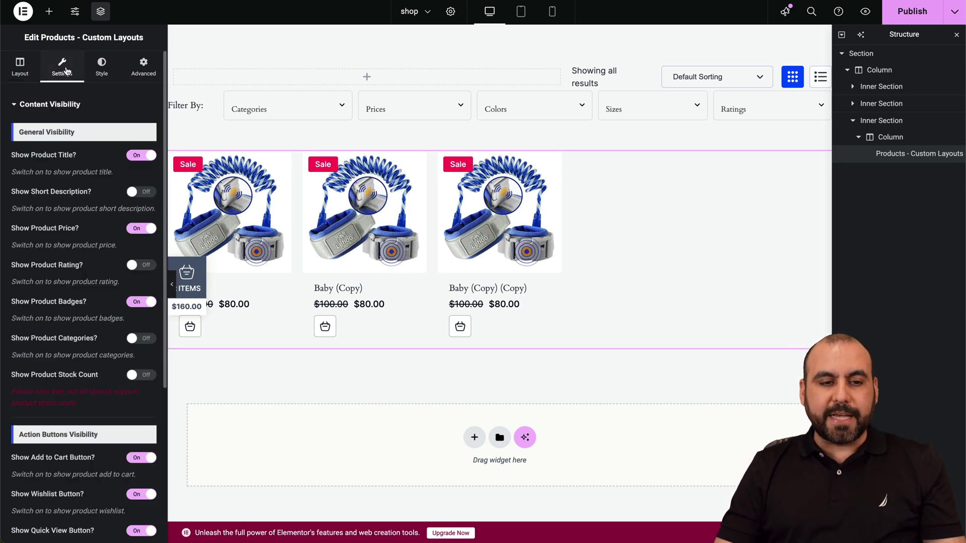
{"action": "left_click", "coordinate": [141, 156]}
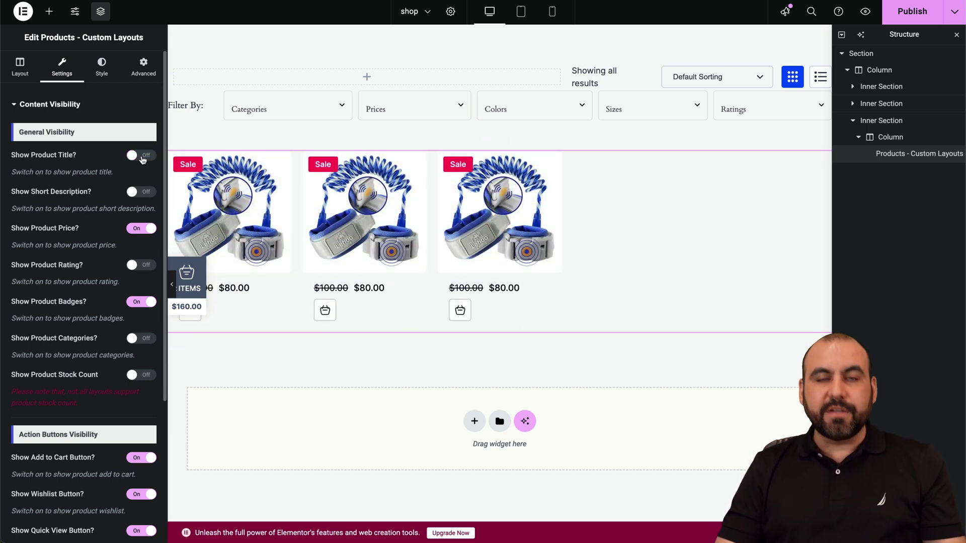
{"action": "left_click", "coordinate": [141, 156]}
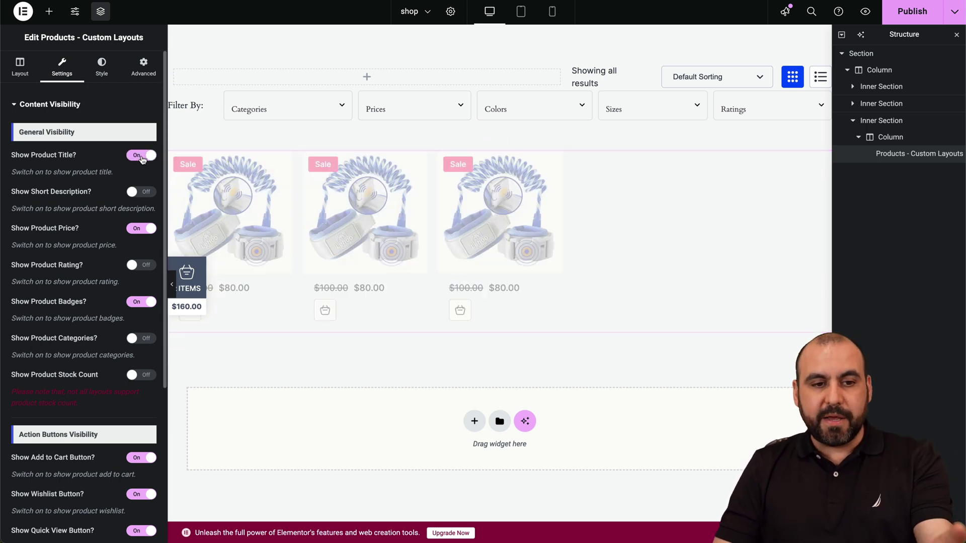
Expand the Content Ordering, Product Images and Action Buttons sections to review them.
{"action": "scroll", "coordinate": [93, 332], "scroll_direction": "down", "scroll_amount": 5}
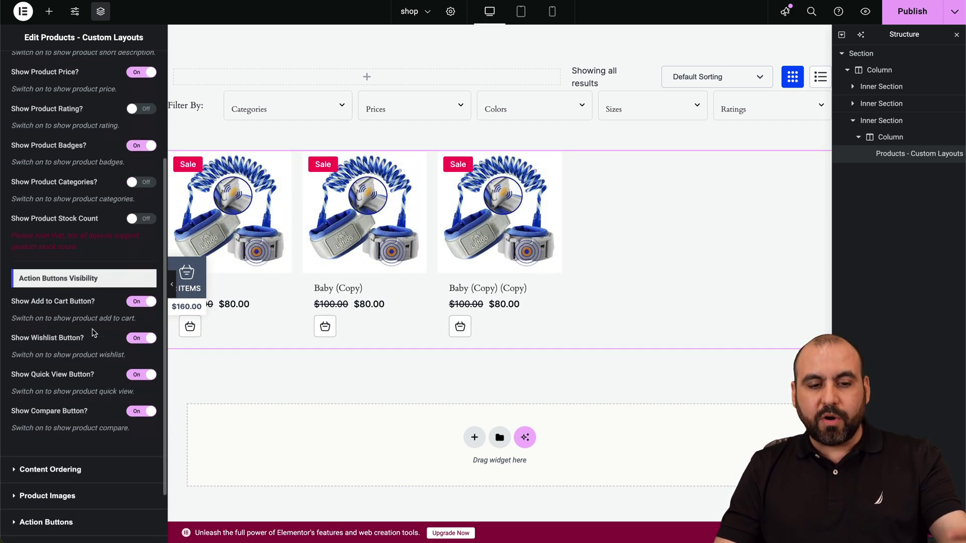
{"action": "left_click", "coordinate": [70, 398]}
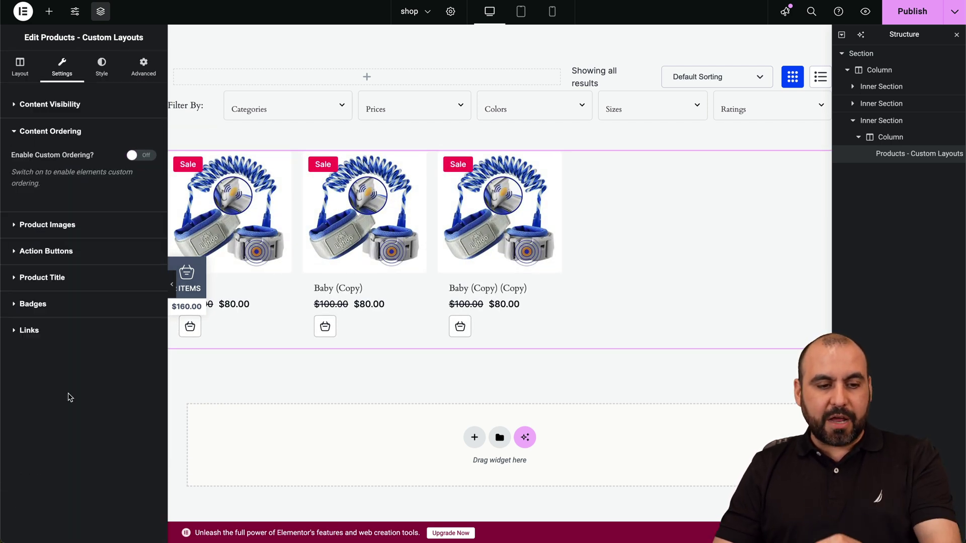
{"action": "left_click", "coordinate": [59, 225]}
{"action": "scroll", "coordinate": [97, 354], "scroll_direction": "down", "scroll_amount": 6}
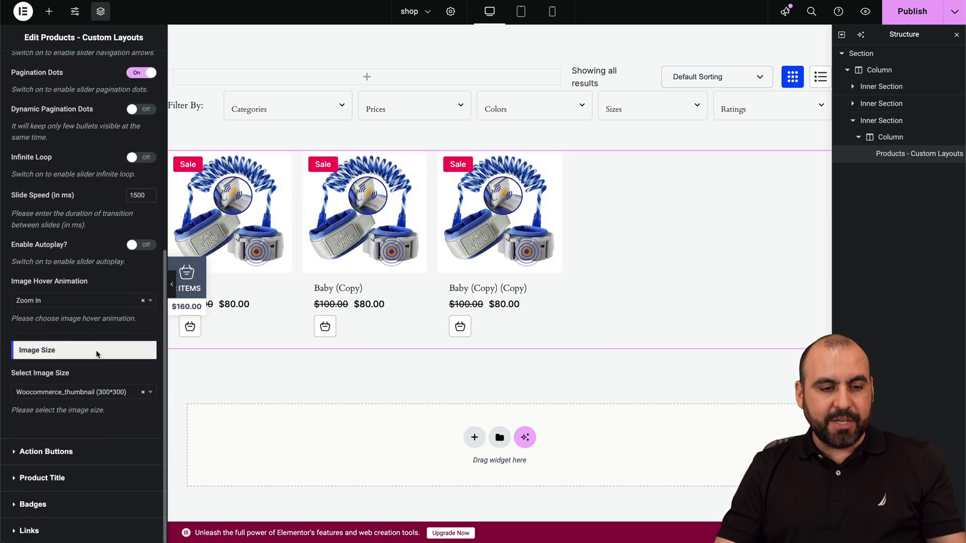
{"action": "left_click", "coordinate": [59, 453]}
{"action": "scroll", "coordinate": [61, 455], "scroll_direction": "down", "scroll_amount": 10}
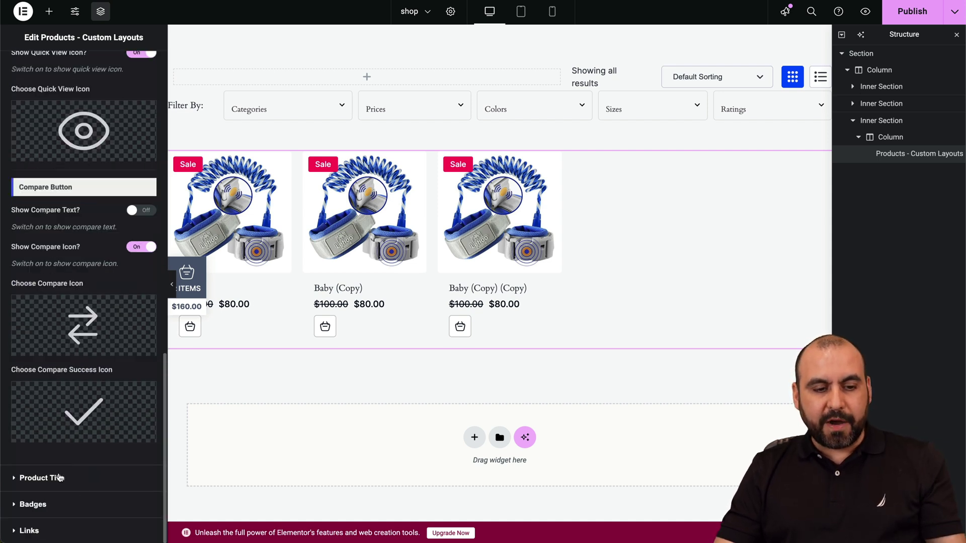
{"action": "scroll", "coordinate": [268, 343], "scroll_direction": "up", "scroll_amount": 3}
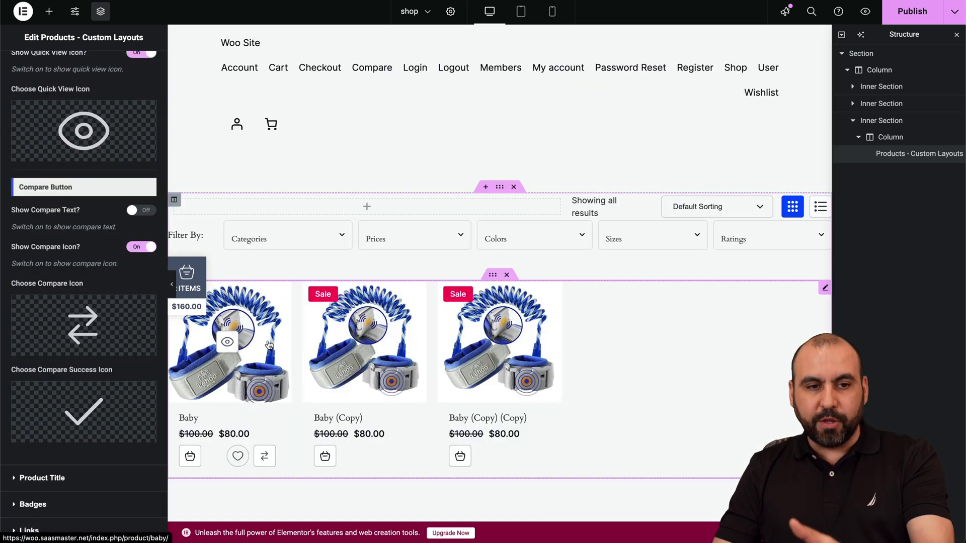
Leave the Elementor editor, then start and cancel a new template so none is added.
{"action": "key", "text": "super+r"}
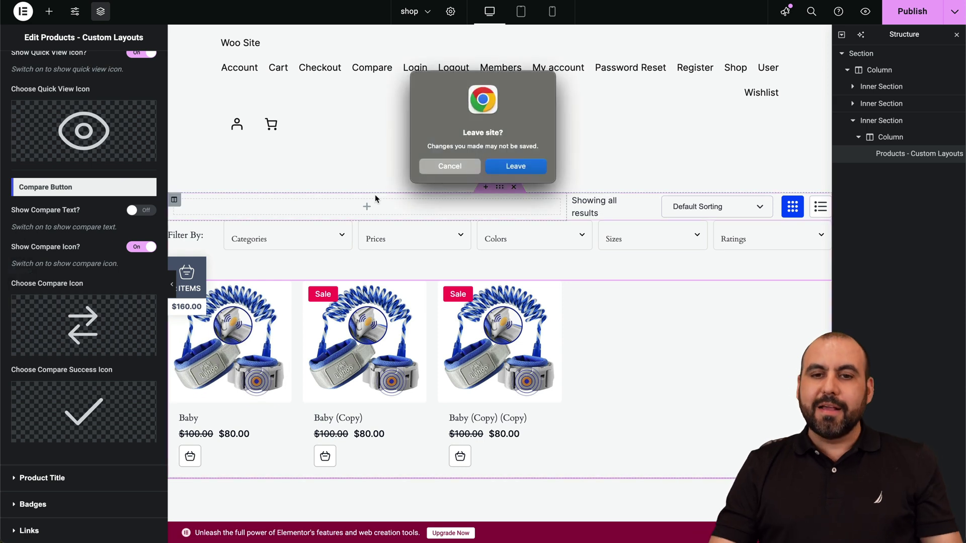
{"action": "left_click", "coordinate": [531, 168]}
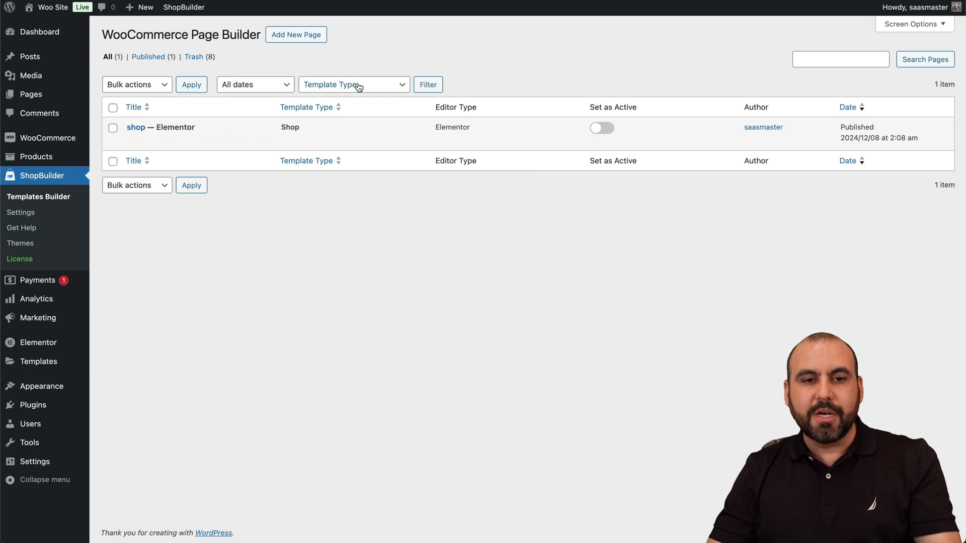
{"action": "mouse_move", "coordinate": [192, 134]}
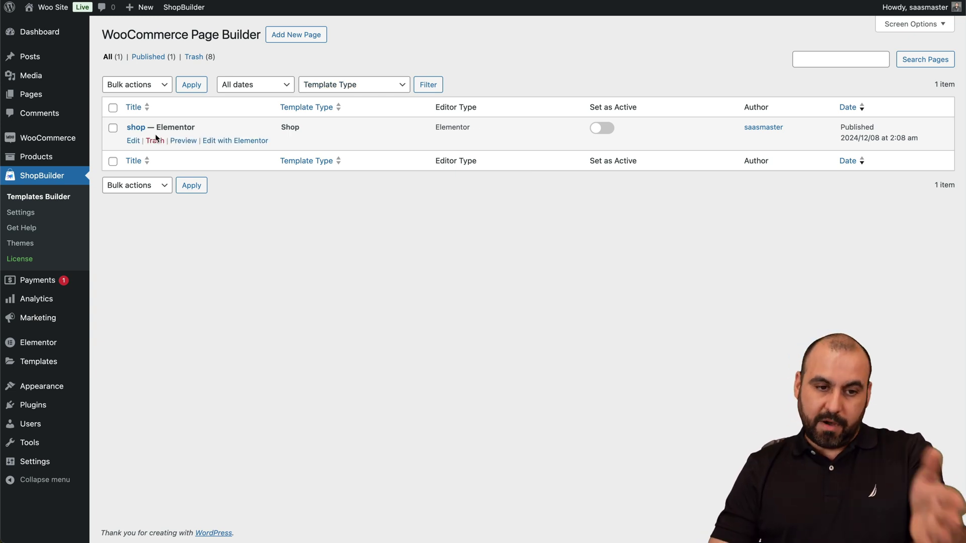
{"action": "left_click", "coordinate": [296, 34]}
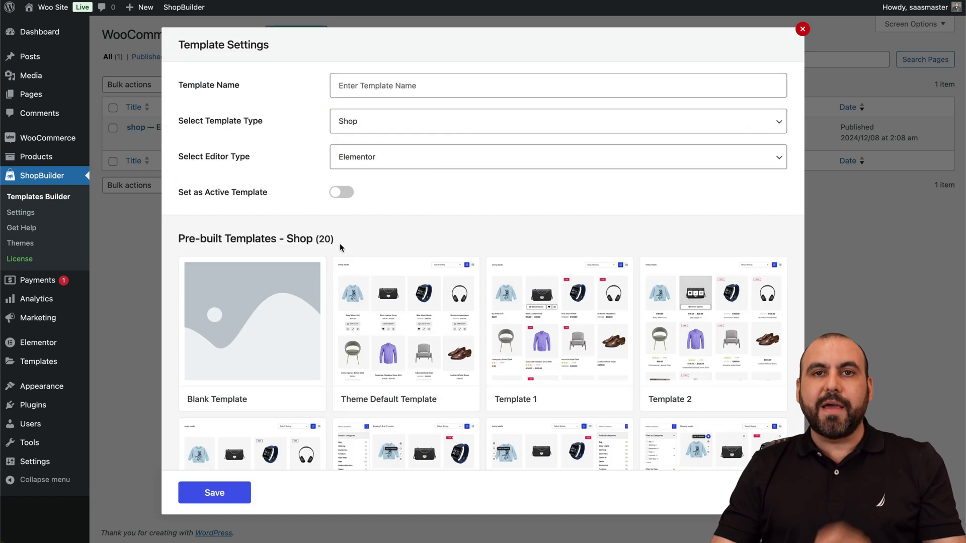
{"action": "left_click", "coordinate": [802, 28]}
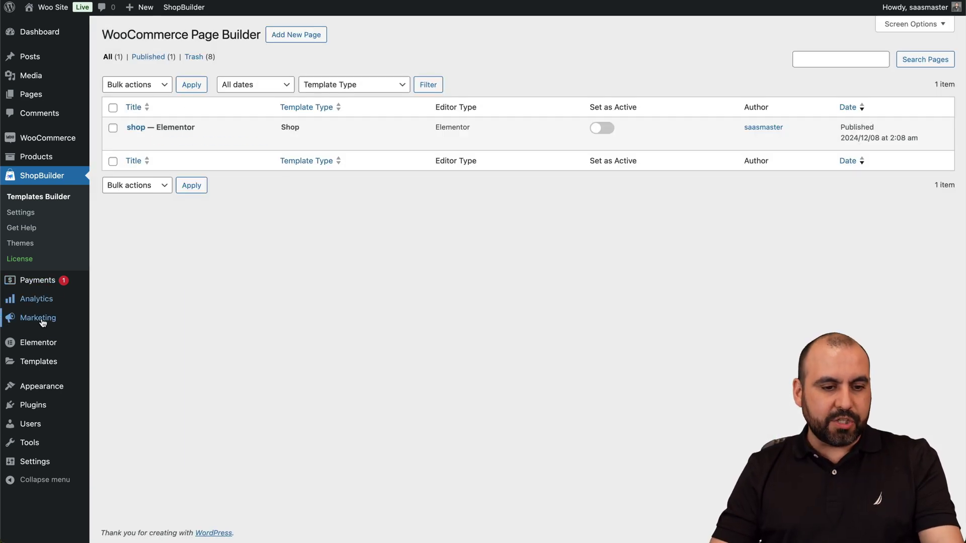
{"action": "mouse_move", "coordinate": [54, 393]}
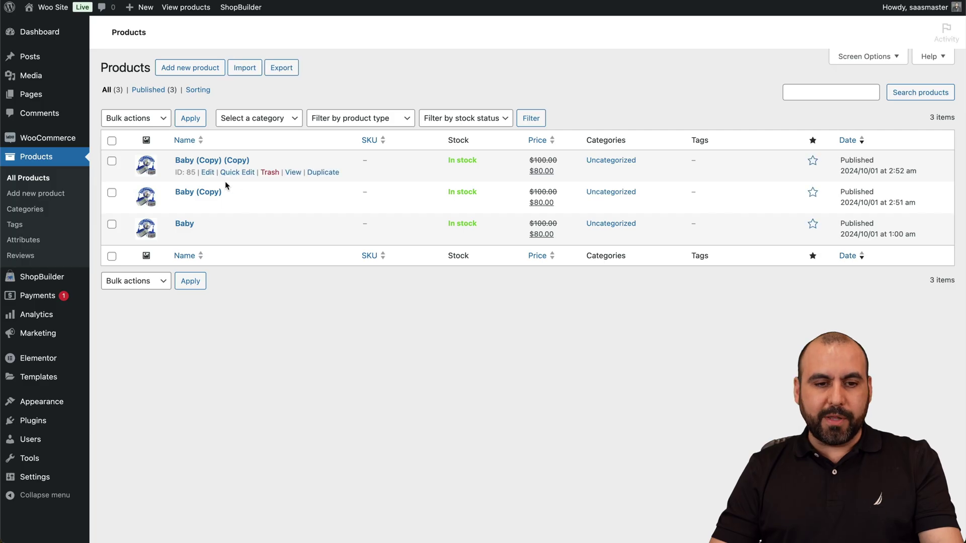
{"action": "left_click", "coordinate": [295, 174]}
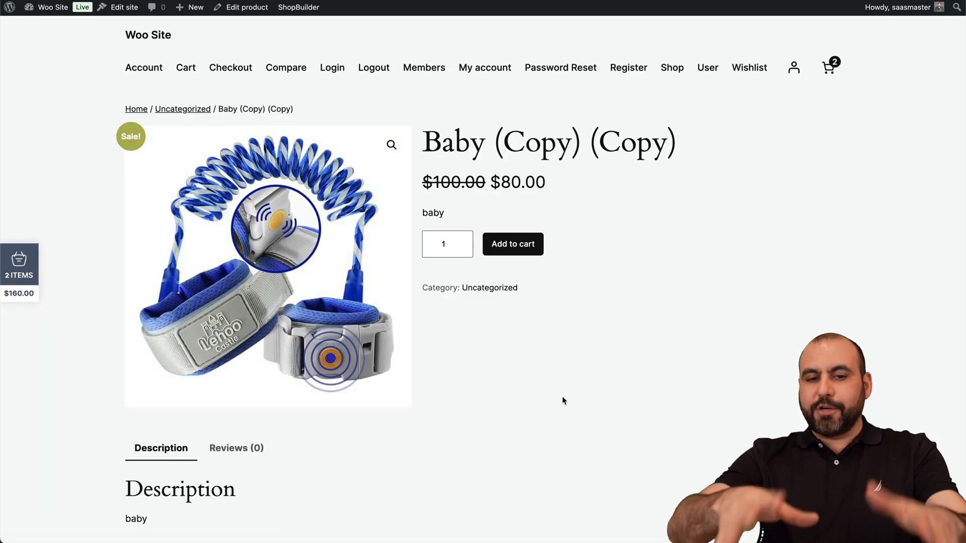
{"action": "scroll", "coordinate": [562, 397], "scroll_direction": "down", "scroll_amount": 6}
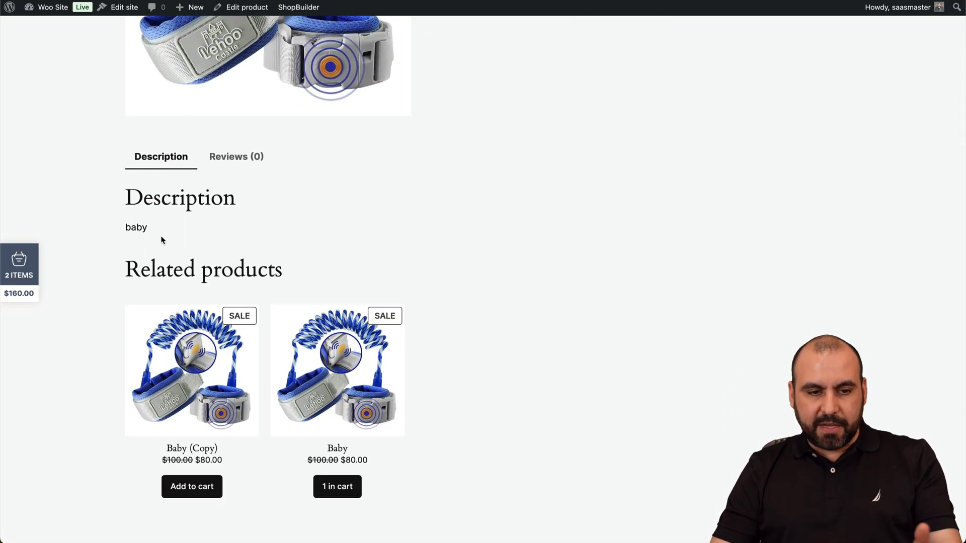
{"action": "double_click", "coordinate": [135, 229]}
{"action": "scroll", "coordinate": [445, 248], "scroll_direction": "up", "scroll_amount": 6}
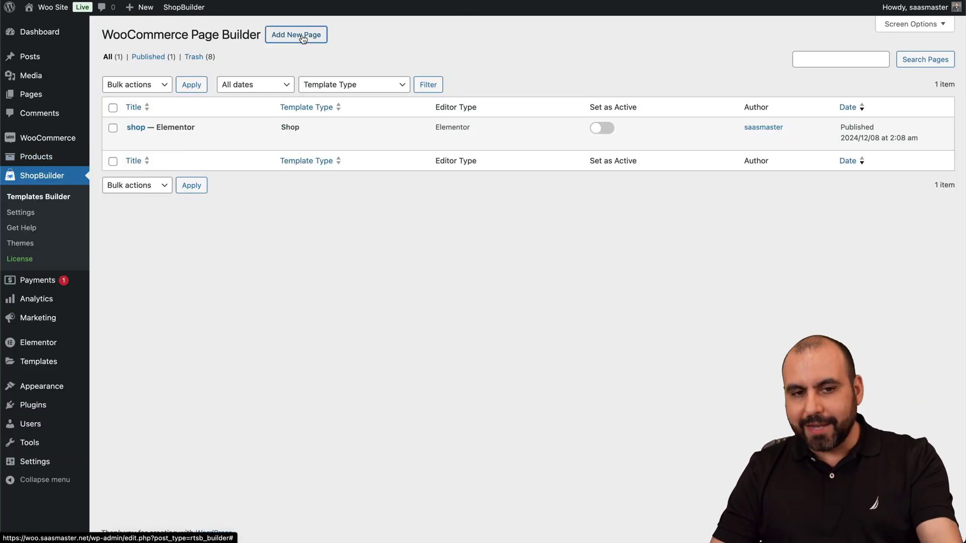
Start a new template named 'product' with the Product Page type.
{"action": "left_click", "coordinate": [302, 36]}
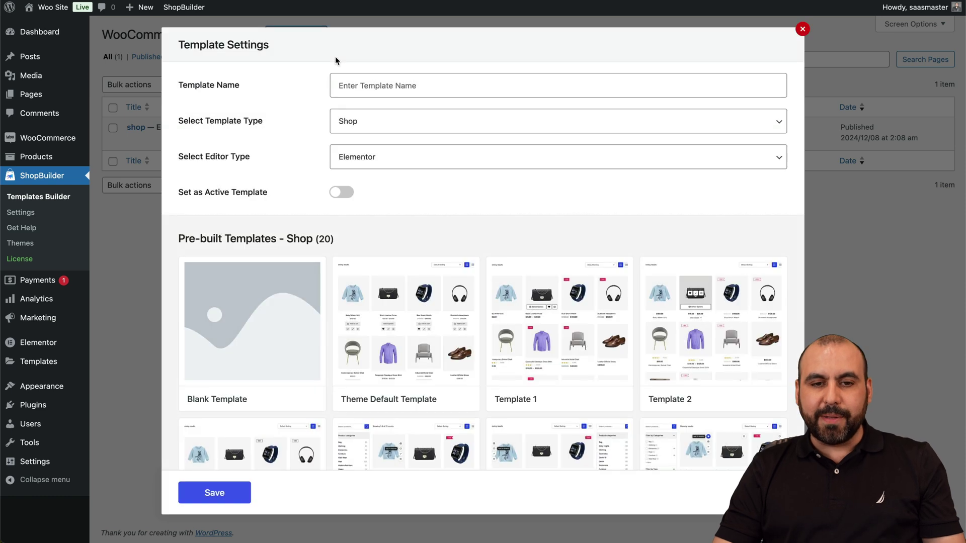
{"action": "left_click", "coordinate": [402, 86]}
{"action": "type", "text": "product"}
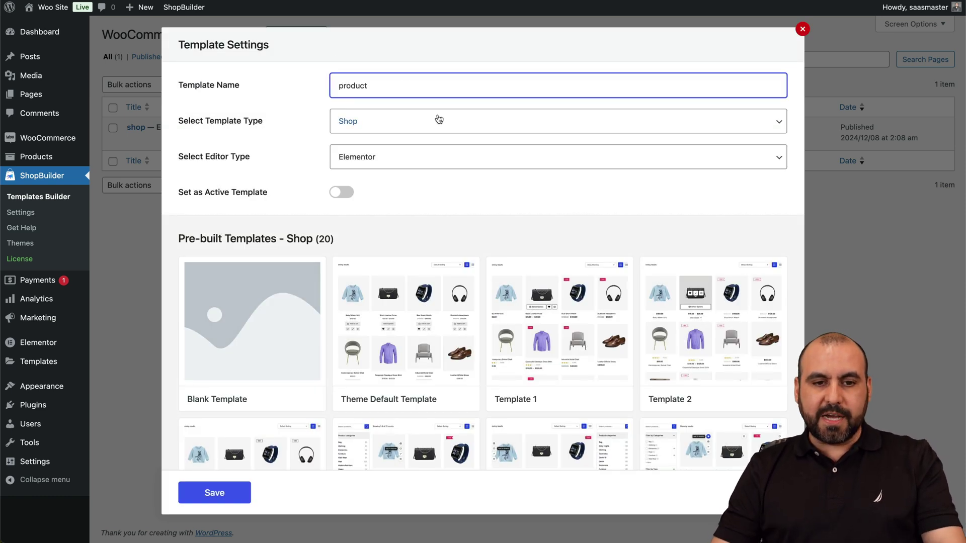
{"action": "left_click", "coordinate": [437, 121]}
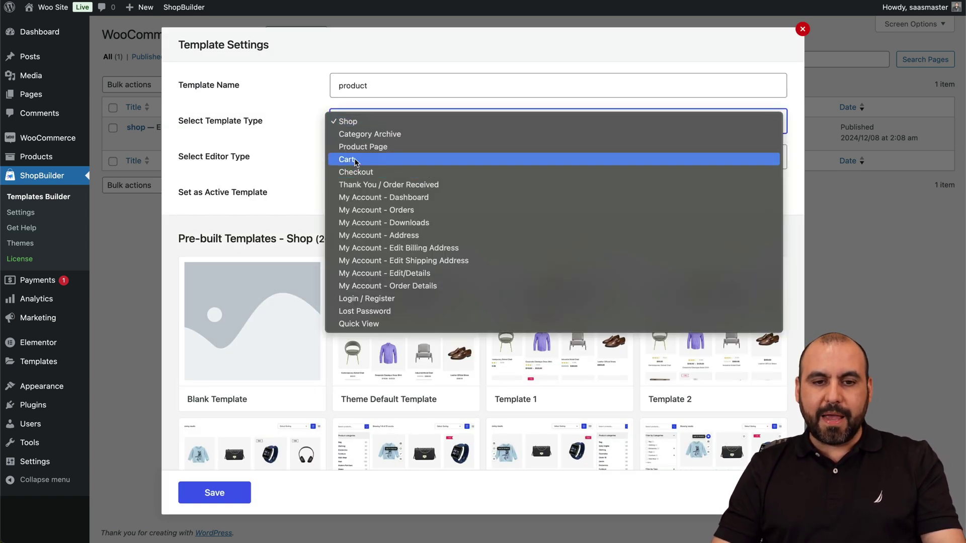
{"action": "left_click", "coordinate": [370, 148]}
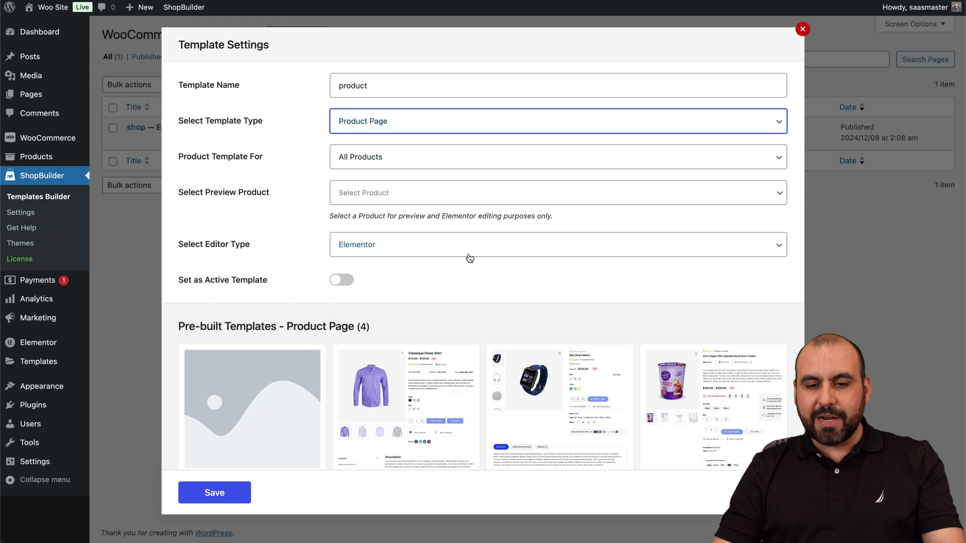
Import Product Page Template 3 and open the product template in Elementor.
{"action": "scroll", "coordinate": [469, 257], "scroll_direction": "down", "scroll_amount": 5}
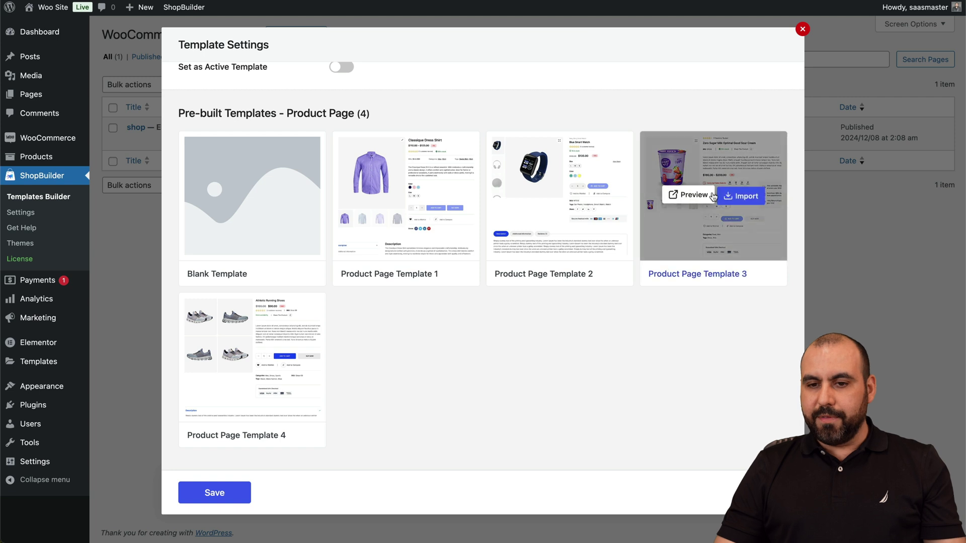
{"action": "left_click", "coordinate": [728, 196]}
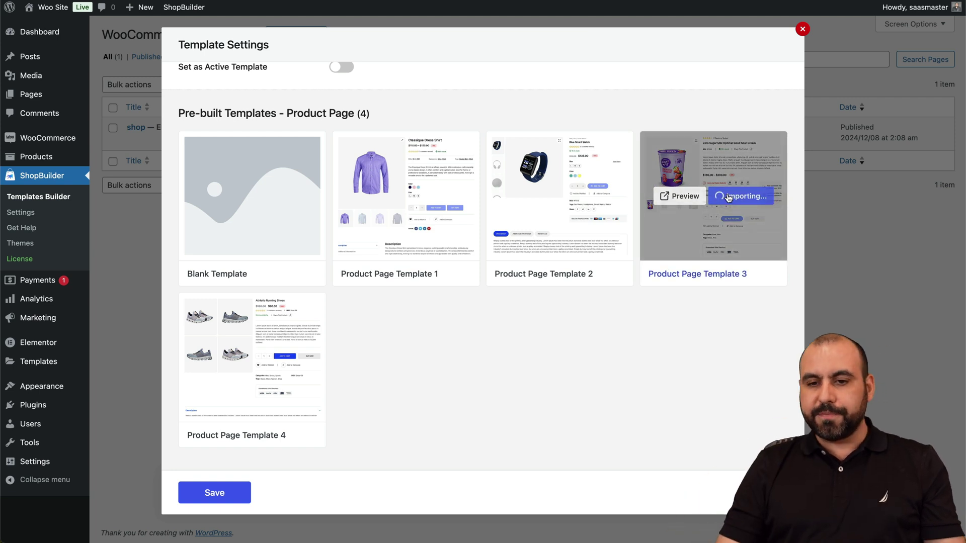
{"action": "left_click", "coordinate": [716, 491]}
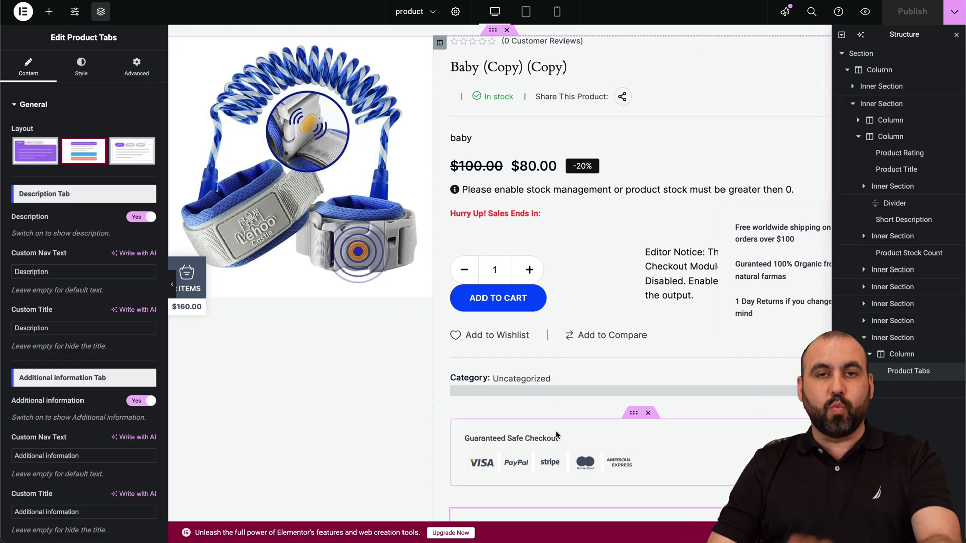
{"action": "scroll", "coordinate": [556, 431], "scroll_direction": "down", "scroll_amount": 10}
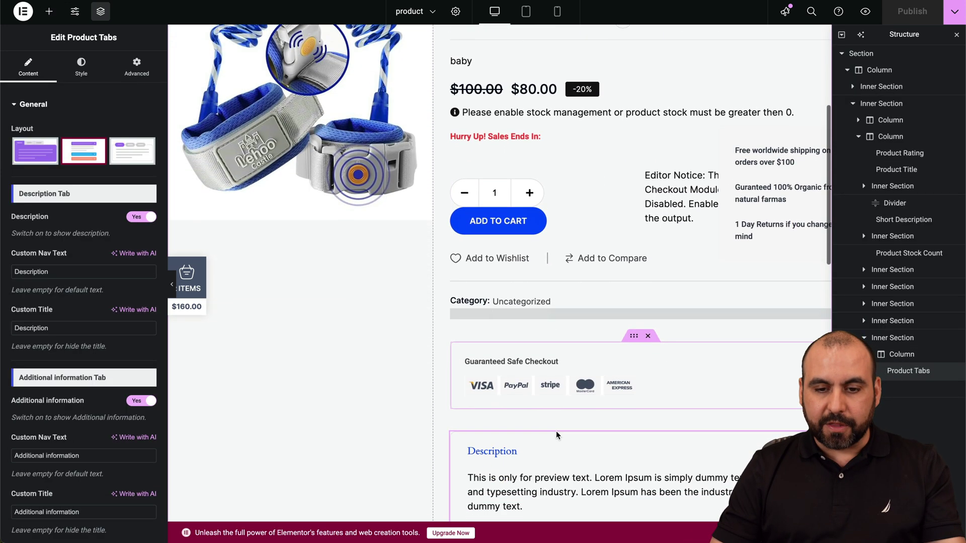
{"action": "scroll", "coordinate": [556, 430], "scroll_direction": "up", "scroll_amount": 10}
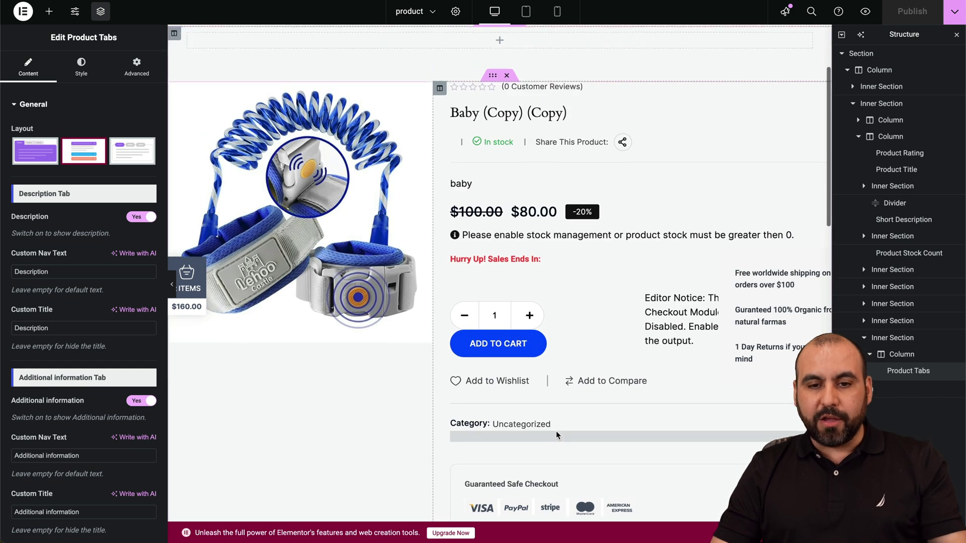
{"action": "left_click", "coordinate": [368, 280]}
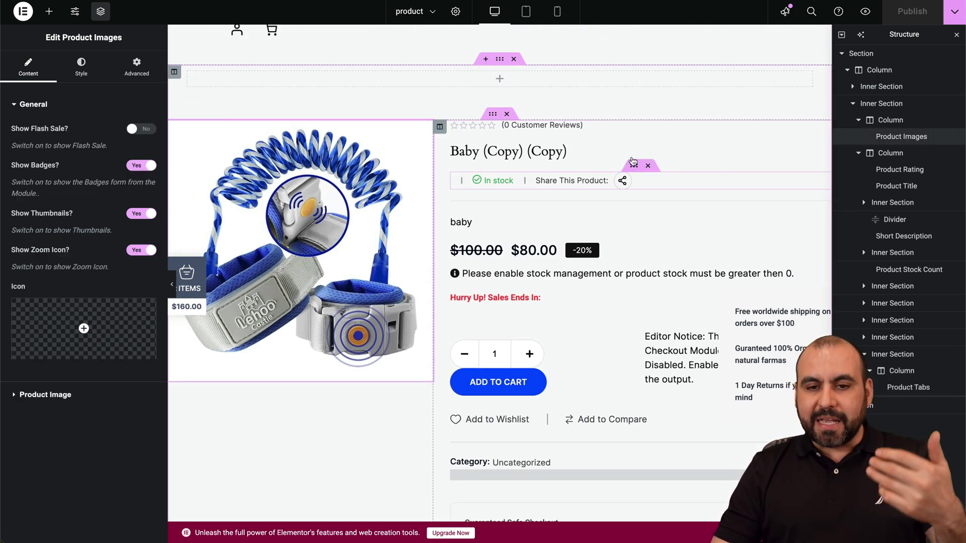
{"action": "left_click", "coordinate": [649, 155]}
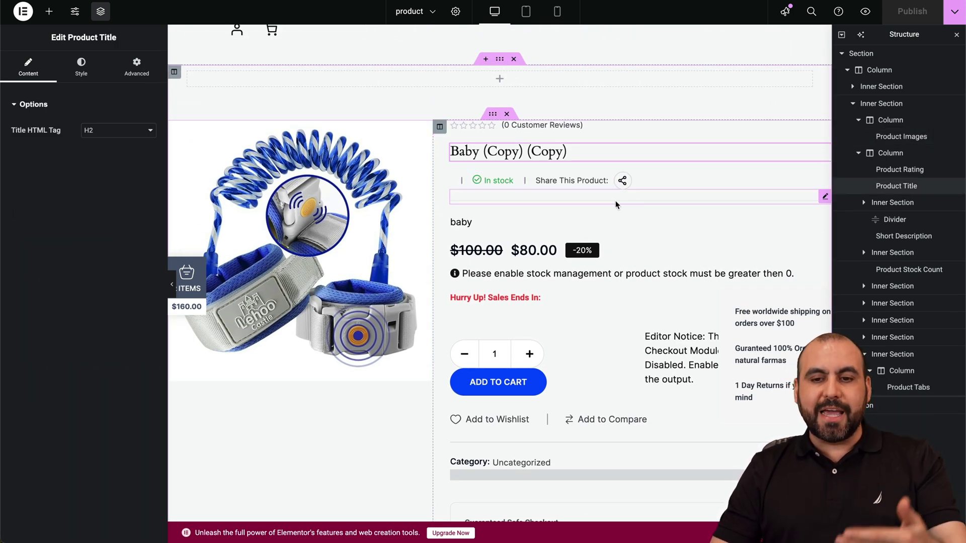
{"action": "left_click", "coordinate": [509, 242]}
{"action": "left_click", "coordinate": [507, 227]}
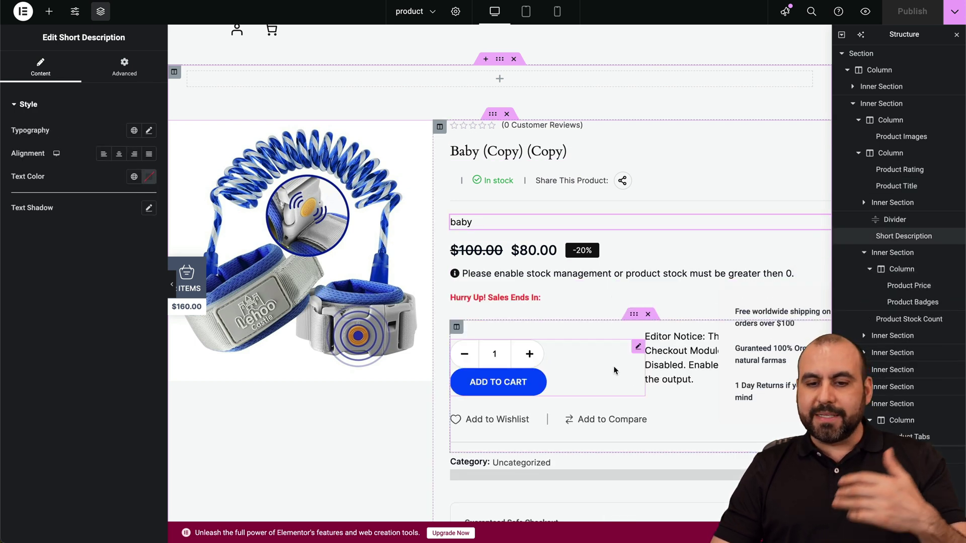
{"action": "left_click", "coordinate": [677, 355]}
{"action": "left_click", "coordinate": [769, 368]}
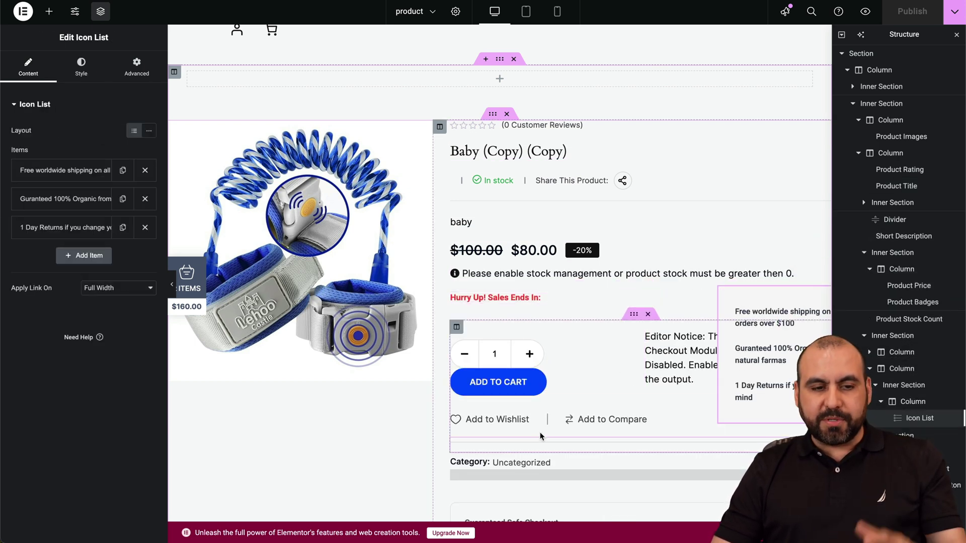
{"action": "left_click", "coordinate": [519, 445]}
{"action": "left_click", "coordinate": [521, 467]}
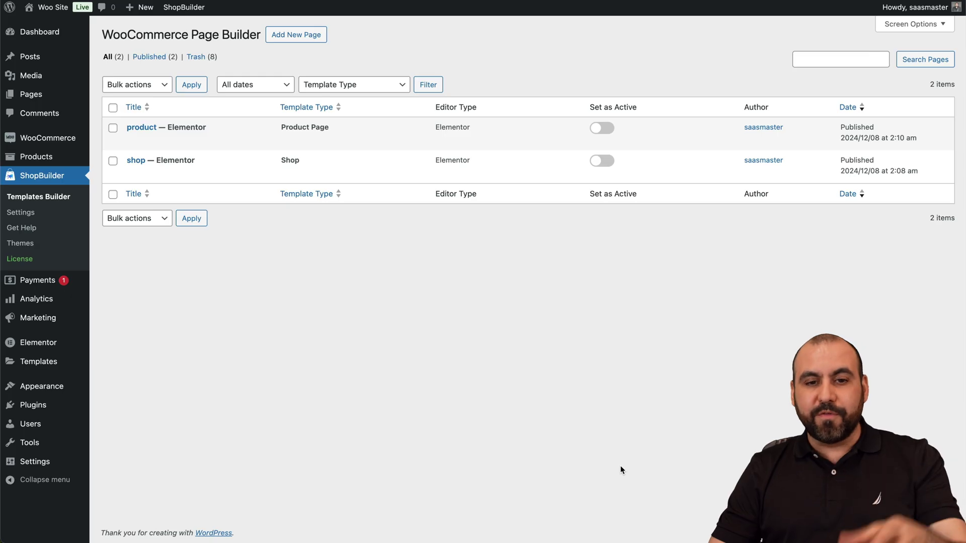
Start another ShopBuilder template and set its type to Checkout.
{"action": "left_click", "coordinate": [290, 35]}
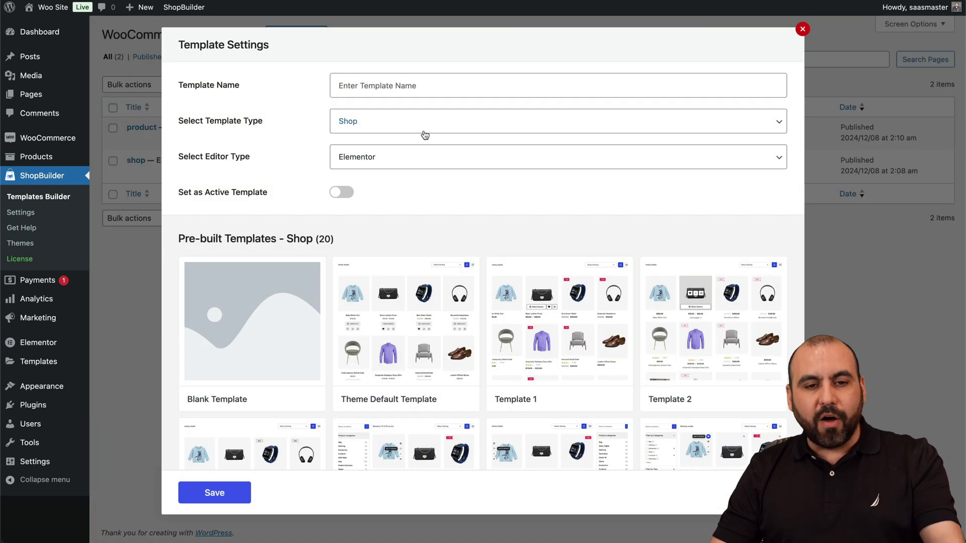
{"action": "left_click", "coordinate": [425, 131]}
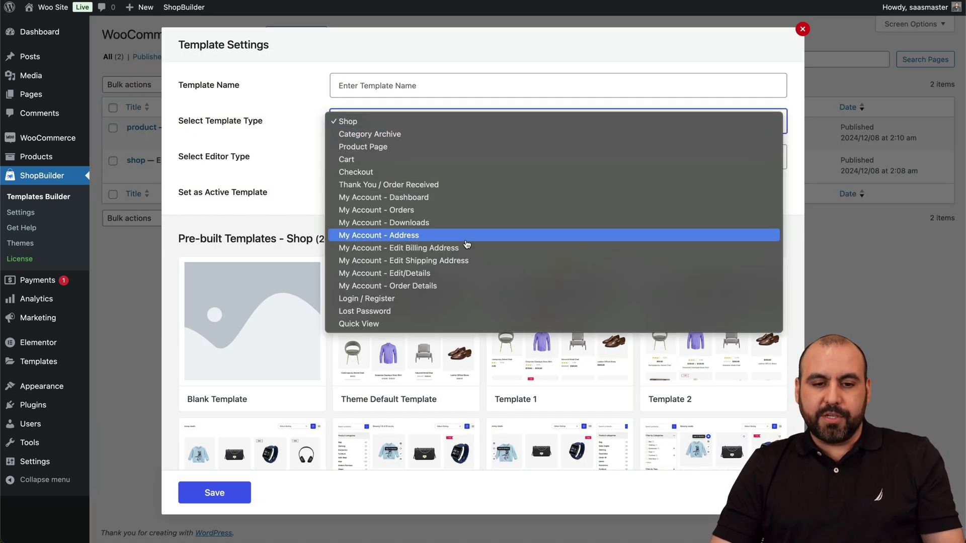
{"action": "left_click", "coordinate": [366, 172]}
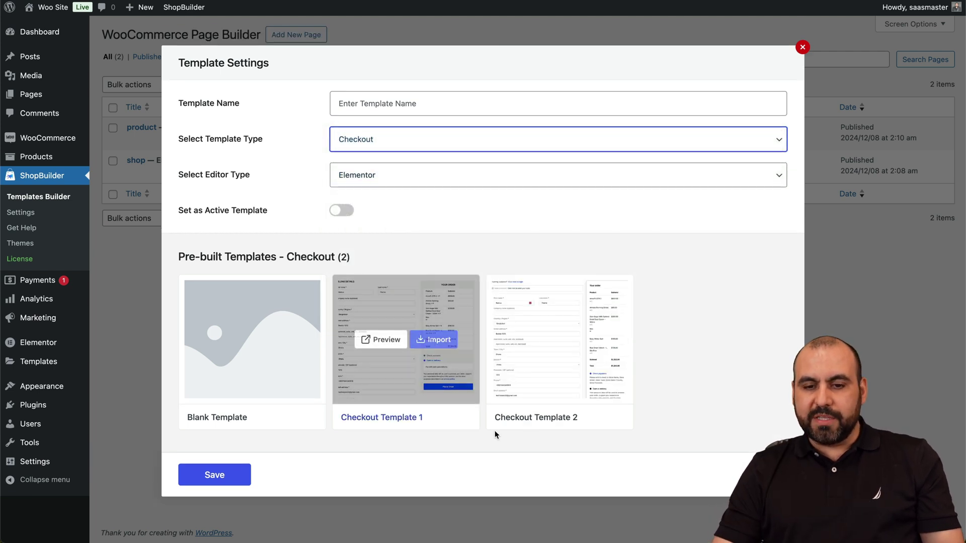
Name it 'checkout', import Checkout Template 2, and go to ShopBuilder Settings.
{"action": "left_click", "coordinate": [588, 344]}
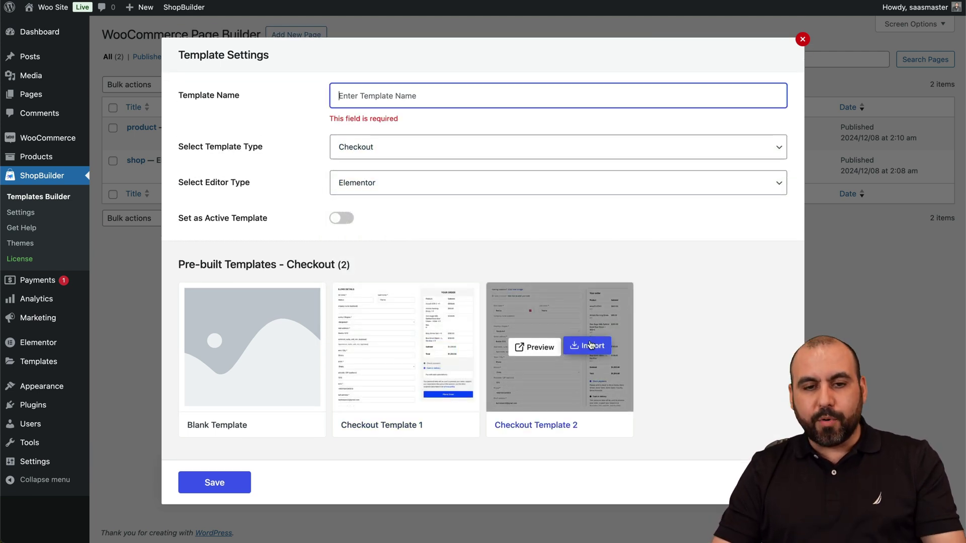
{"action": "type", "text": "checkout"}
{"action": "left_click", "coordinate": [588, 340]}
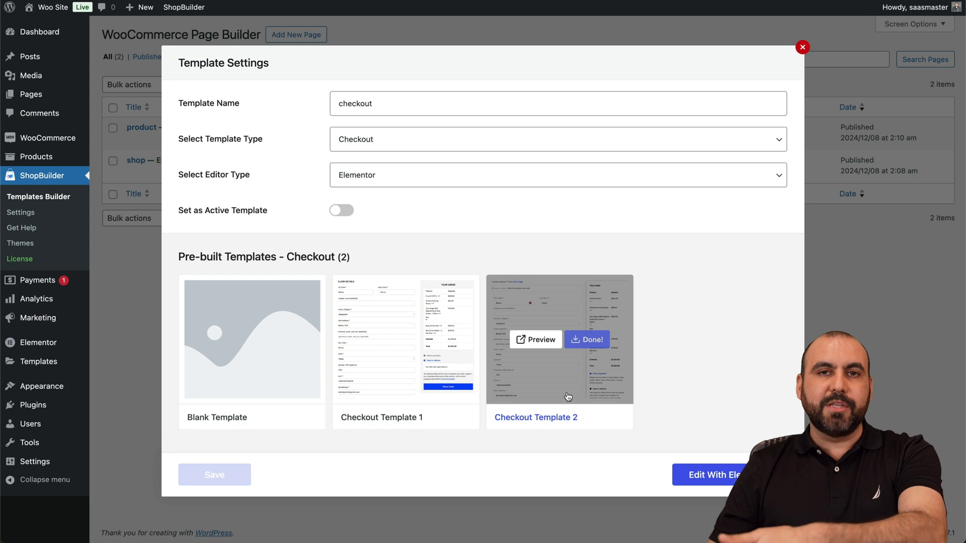
{"action": "left_click", "coordinate": [802, 48]}
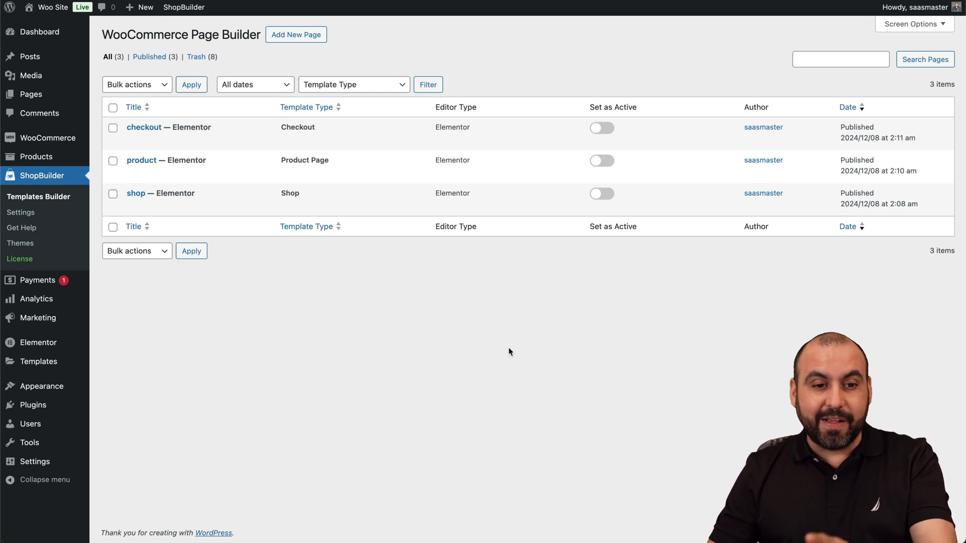
{"action": "left_click", "coordinate": [31, 217]}
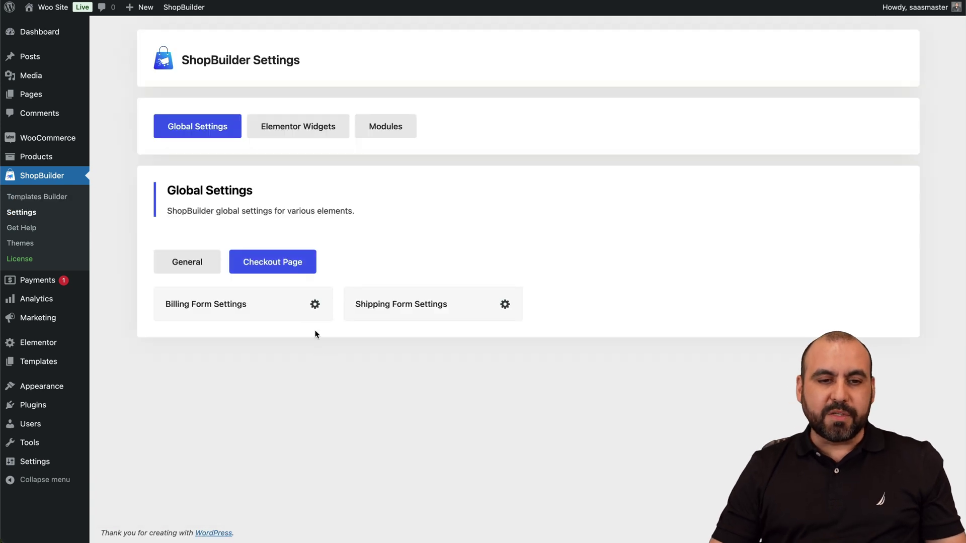
In General global settings, review the social share and guest user control settings.
{"action": "left_click", "coordinate": [191, 268]}
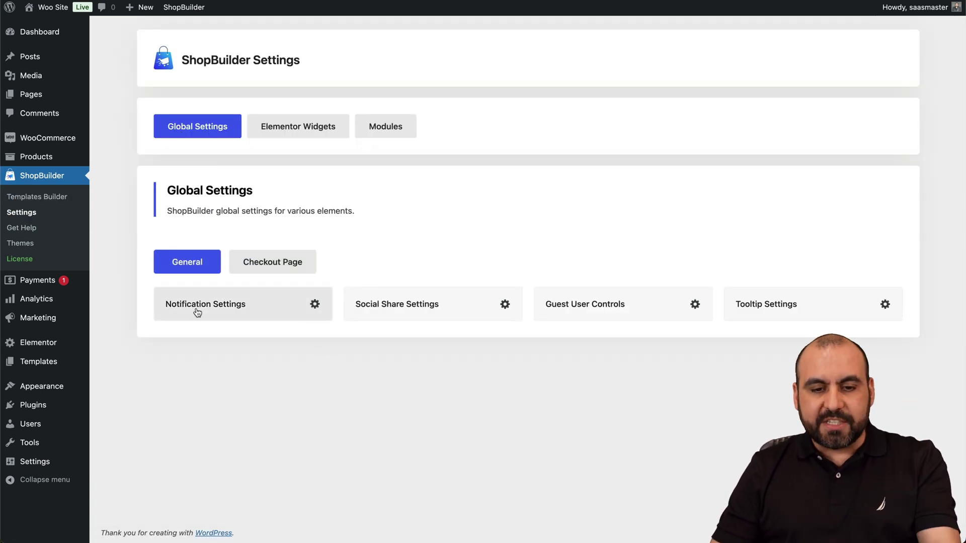
{"action": "left_click", "coordinate": [429, 313]}
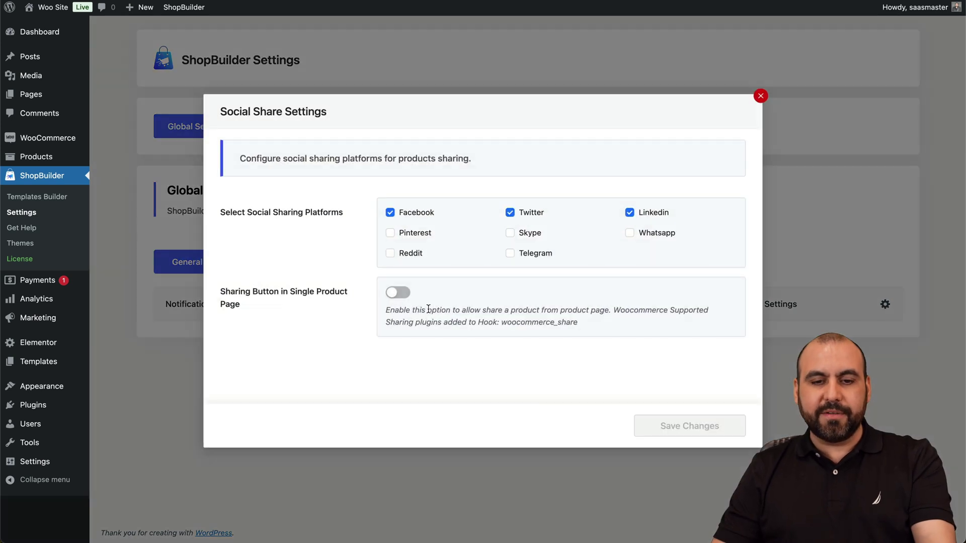
{"action": "left_click", "coordinate": [760, 96]}
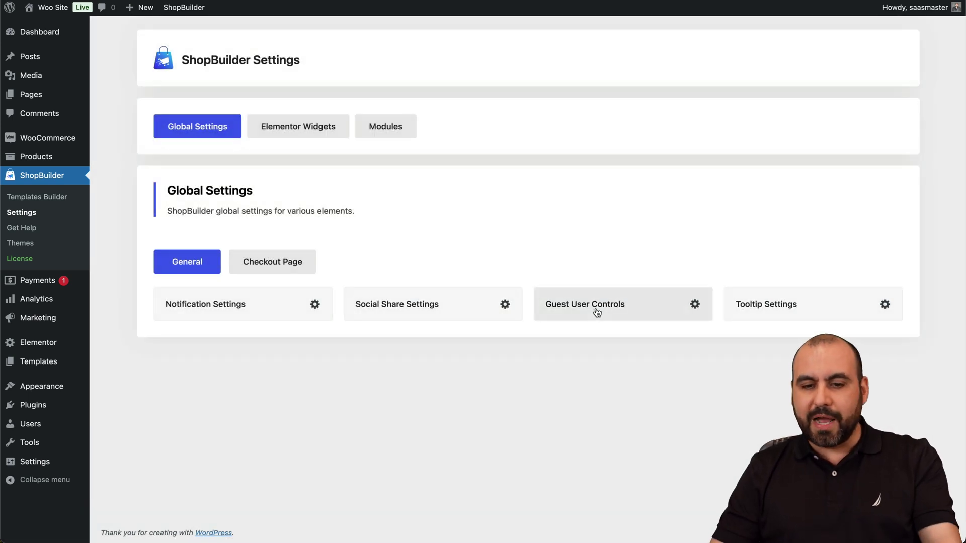
{"action": "left_click", "coordinate": [597, 313]}
{"action": "left_click", "coordinate": [760, 96]}
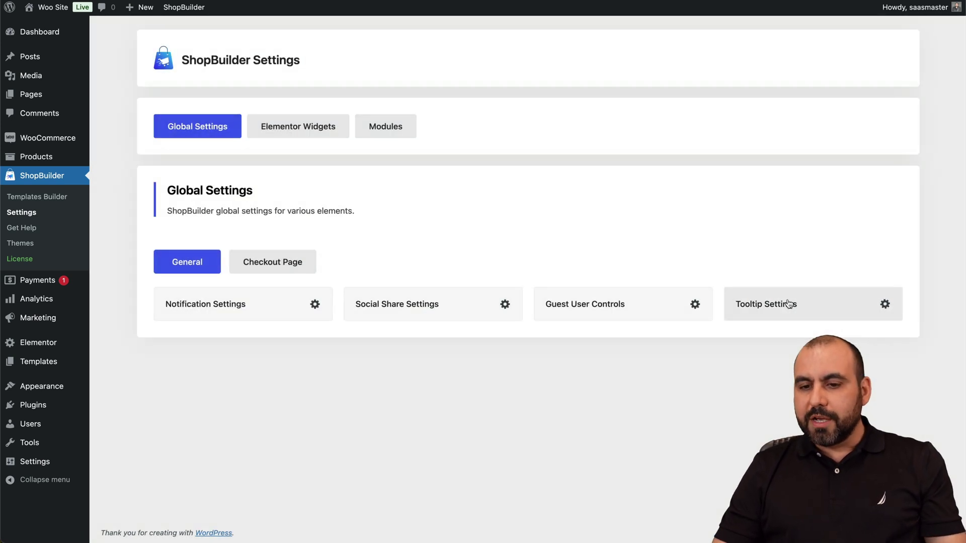
Check the tooltip settings, then bring up the Checkout Page's Billing Form Settings.
{"action": "left_click", "coordinate": [788, 303]}
{"action": "left_click", "coordinate": [761, 95]}
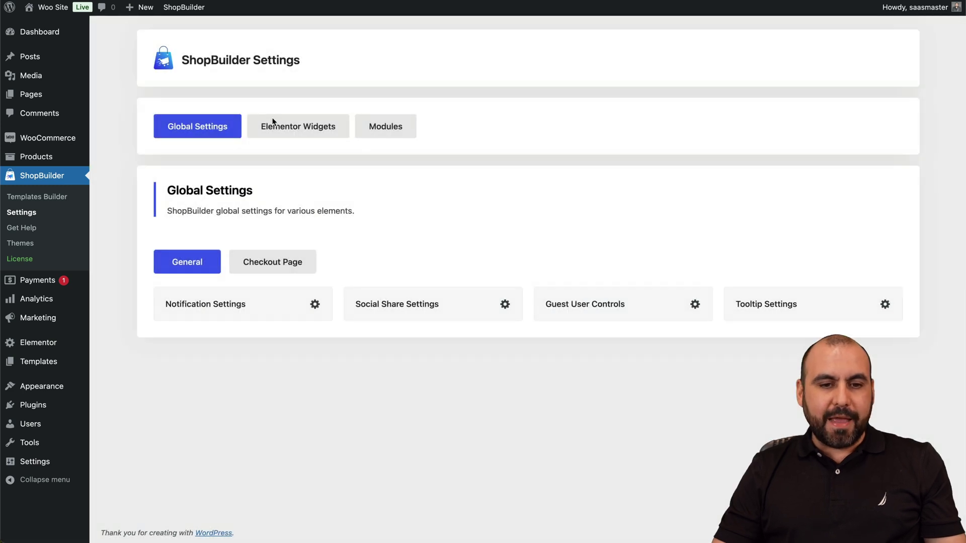
{"action": "left_click", "coordinate": [272, 262]}
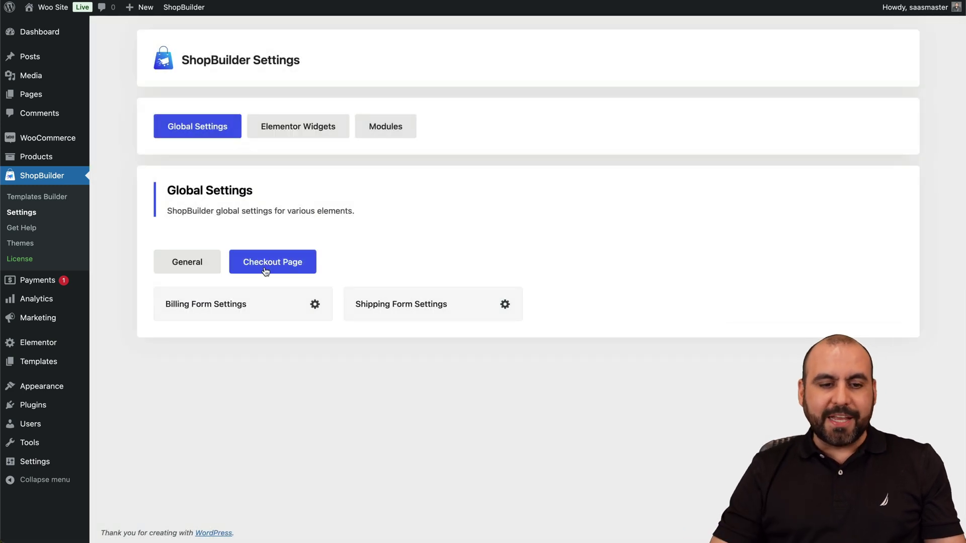
{"action": "left_click", "coordinate": [314, 306]}
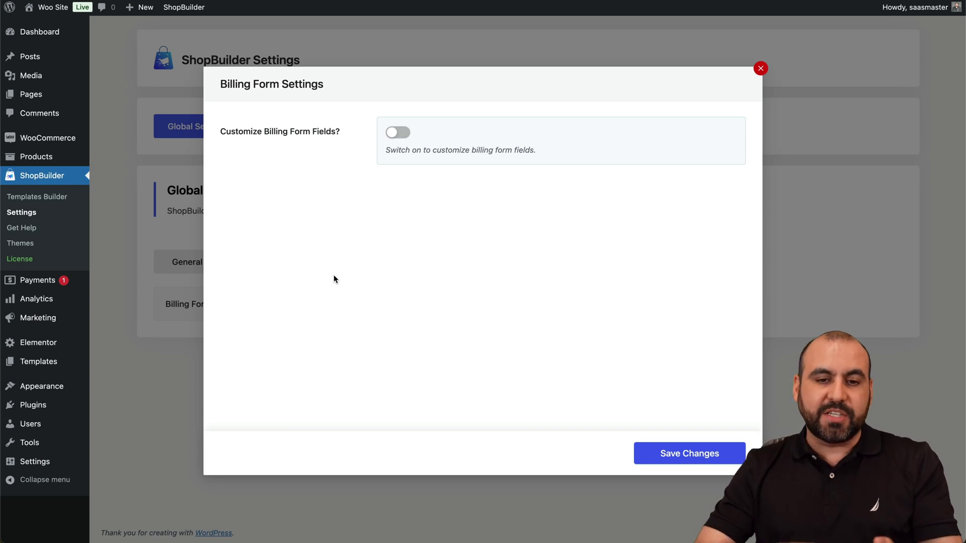
Switch on Customize Billing Form Fields and look through the billing fields list.
{"action": "left_click", "coordinate": [407, 131]}
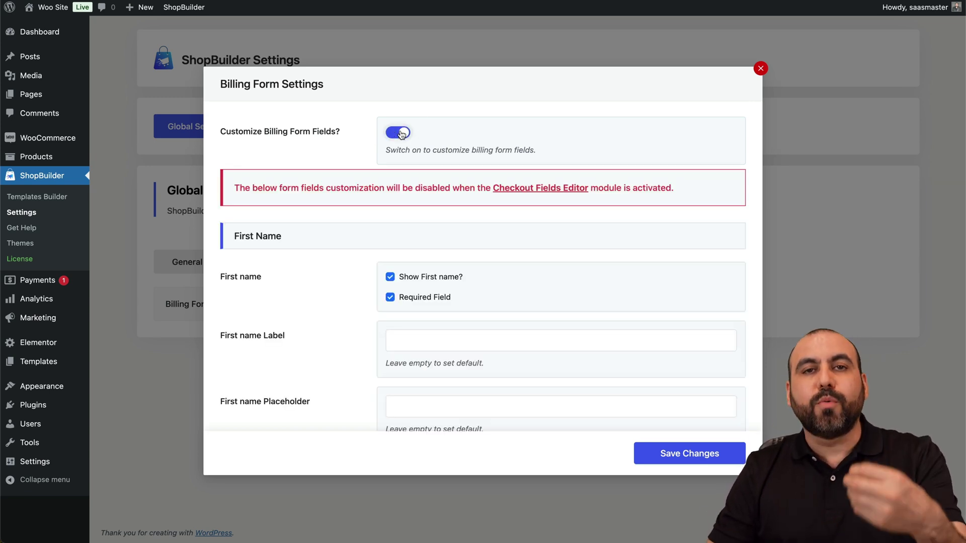
{"action": "scroll", "coordinate": [399, 265], "scroll_direction": "down", "scroll_amount": 3}
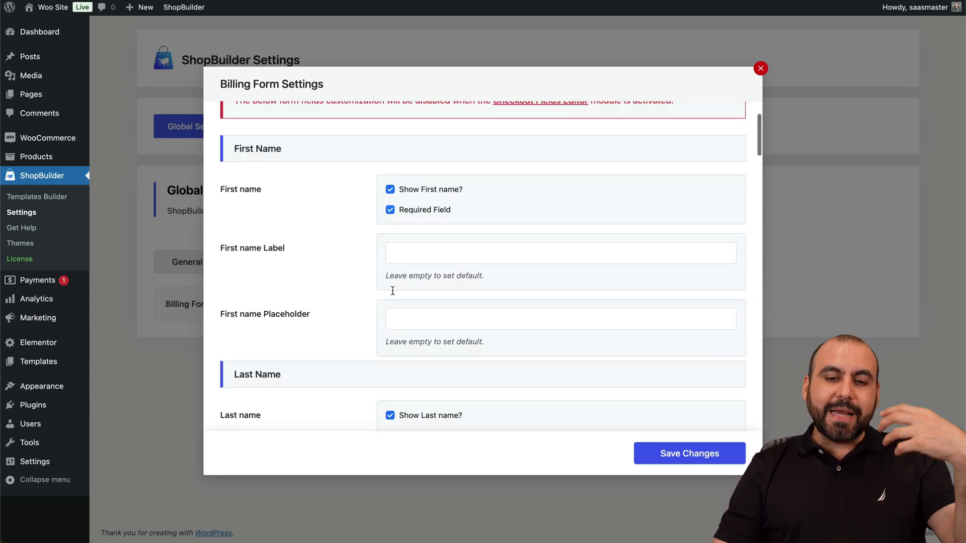
{"action": "scroll", "coordinate": [393, 295], "scroll_direction": "down", "scroll_amount": 1}
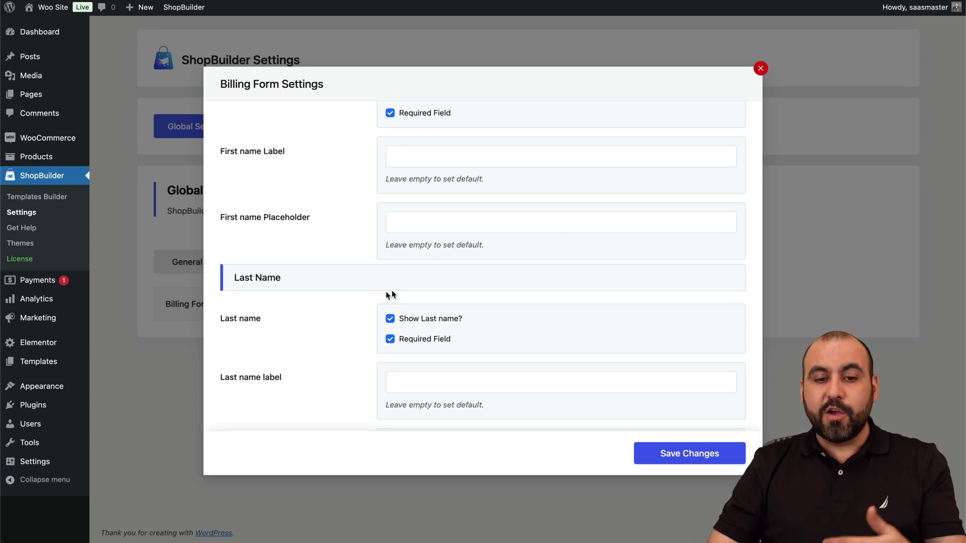
{"action": "scroll", "coordinate": [391, 282], "scroll_direction": "down", "scroll_amount": 7}
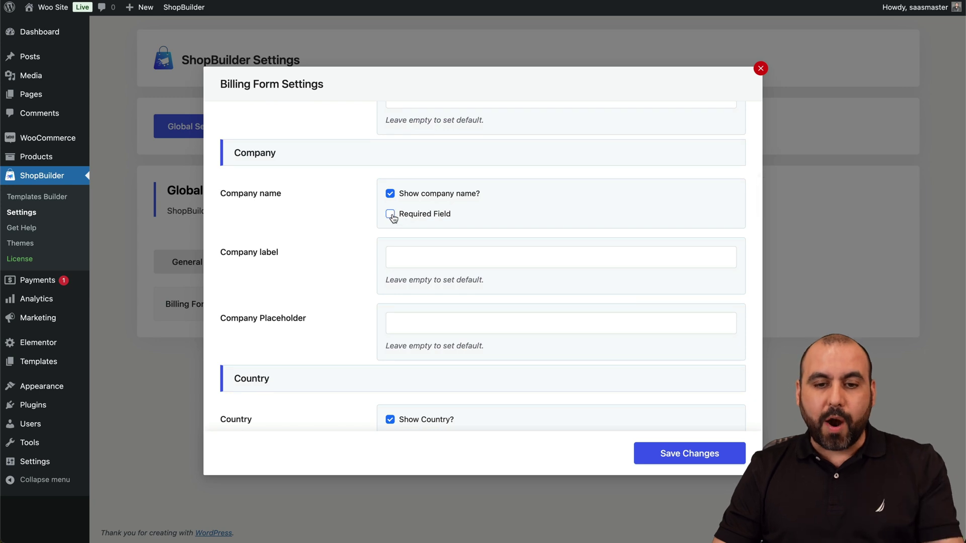
{"action": "scroll", "coordinate": [455, 246], "scroll_direction": "down", "scroll_amount": 15}
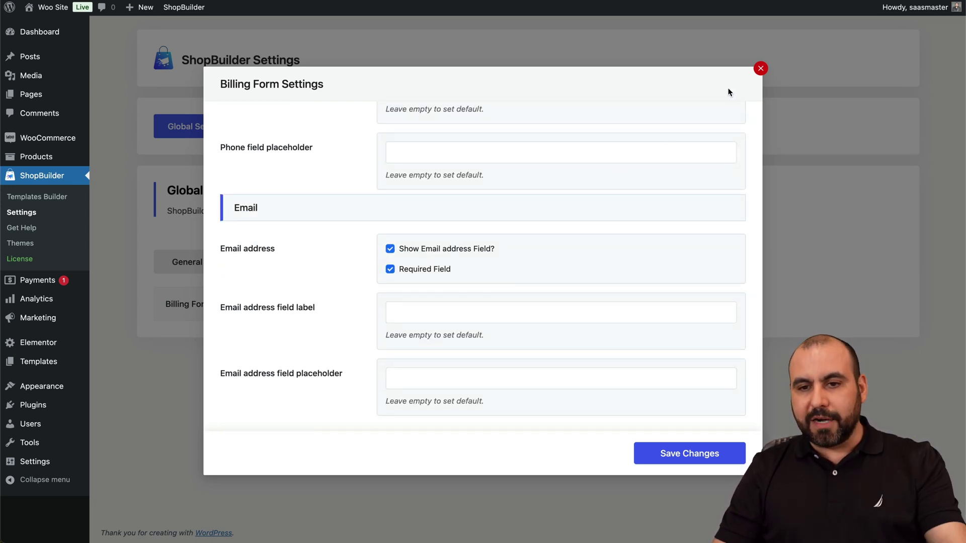
{"action": "left_click", "coordinate": [760, 68]}
Switch on Customize Shipping Form Fields in Shipping Form Settings and review its fields.
{"action": "left_click", "coordinate": [408, 313]}
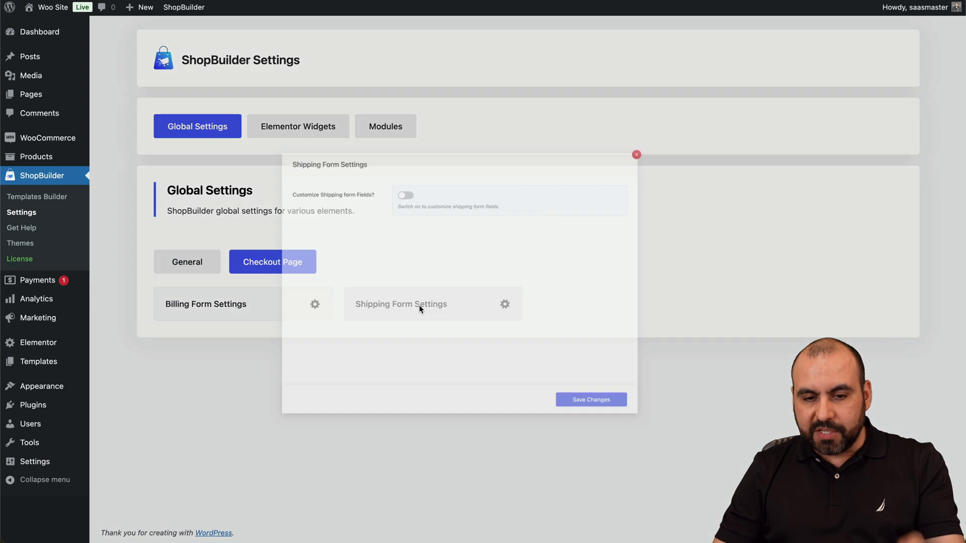
{"action": "left_click", "coordinate": [398, 133]}
{"action": "scroll", "coordinate": [390, 328], "scroll_direction": "down", "scroll_amount": 10}
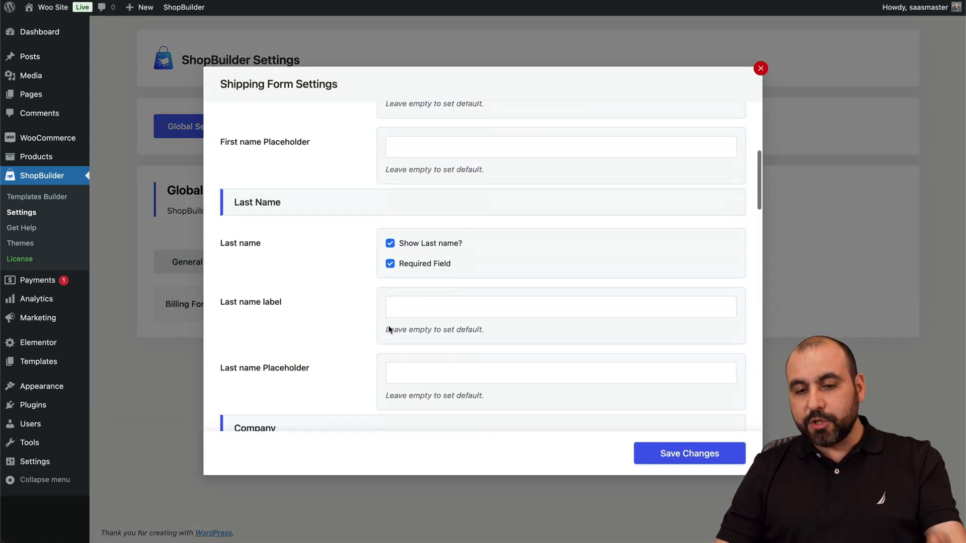
{"action": "scroll", "coordinate": [390, 324], "scroll_direction": "down", "scroll_amount": 6}
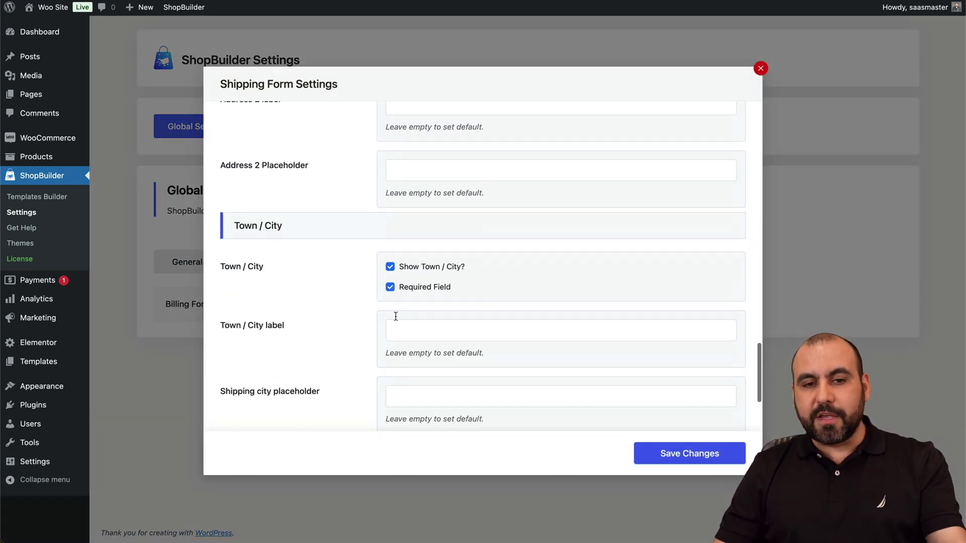
{"action": "left_click", "coordinate": [760, 66]}
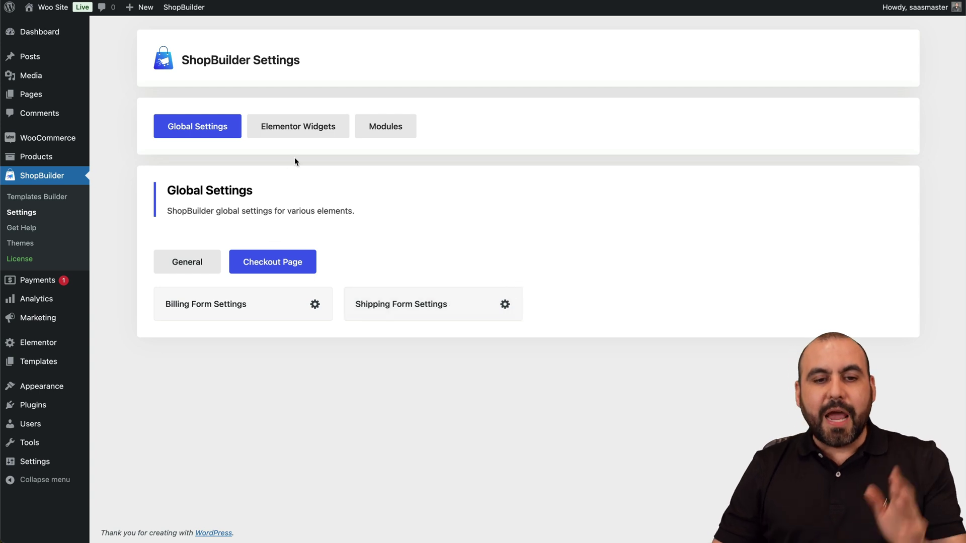
Browse the Shop / Archive and Cart Elementor widget categories, then scroll the Modules list.
{"action": "left_click", "coordinate": [289, 129]}
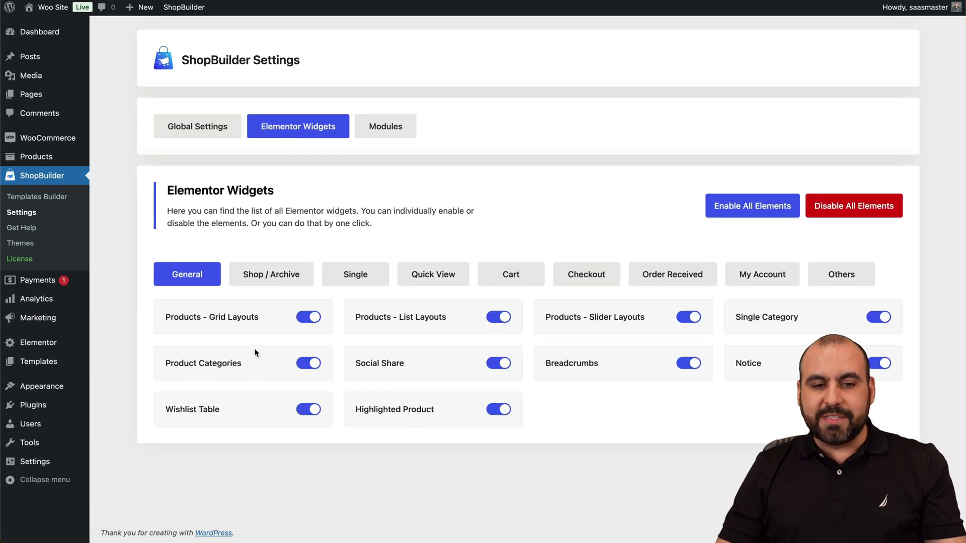
{"action": "left_click", "coordinate": [265, 281]}
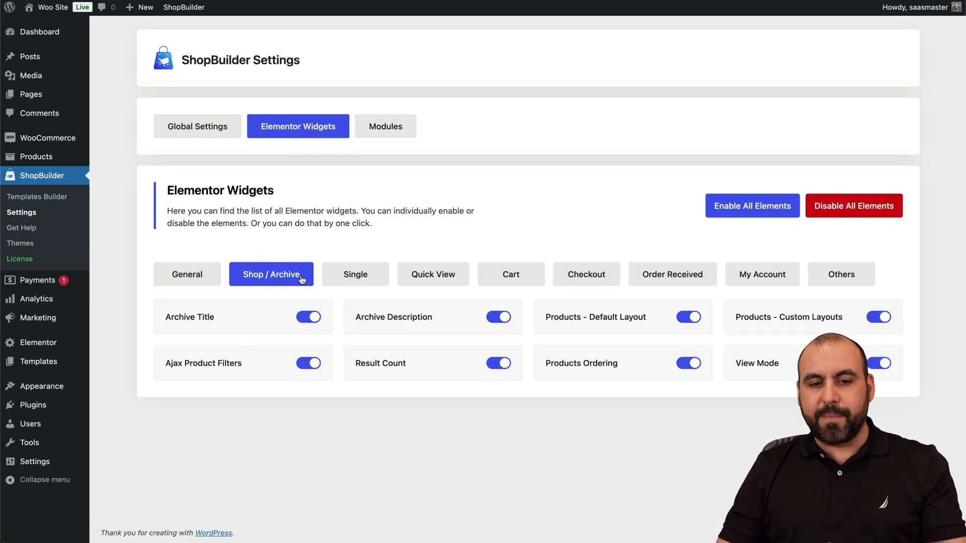
{"action": "left_click", "coordinate": [355, 276]}
{"action": "left_click", "coordinate": [427, 277]}
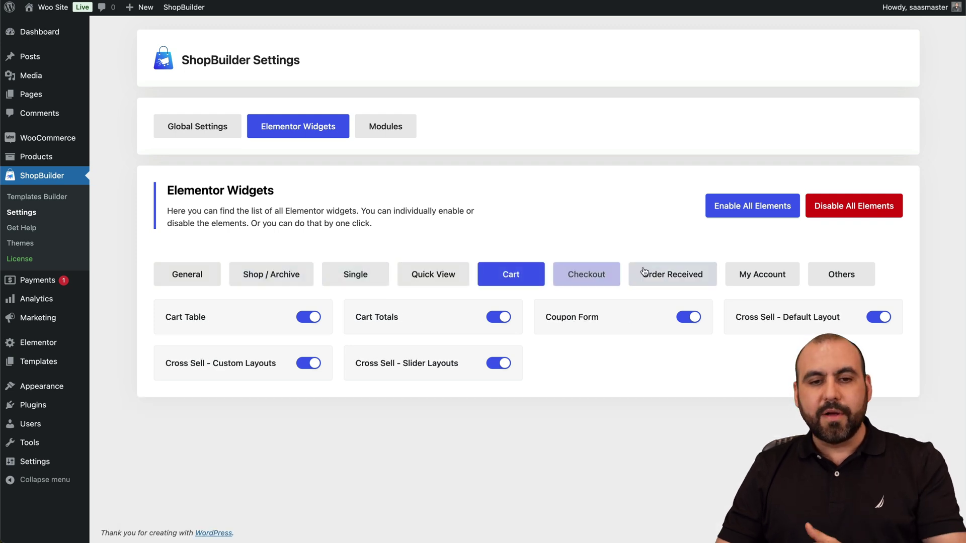
{"action": "left_click", "coordinate": [390, 126]}
{"action": "scroll", "coordinate": [394, 252], "scroll_direction": "down", "scroll_amount": 1}
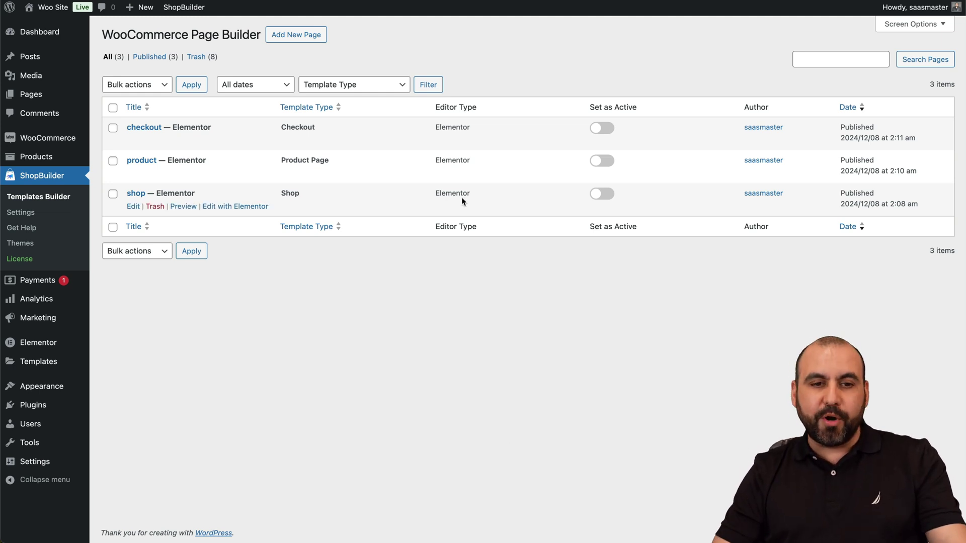
{"action": "left_click", "coordinate": [302, 37]}
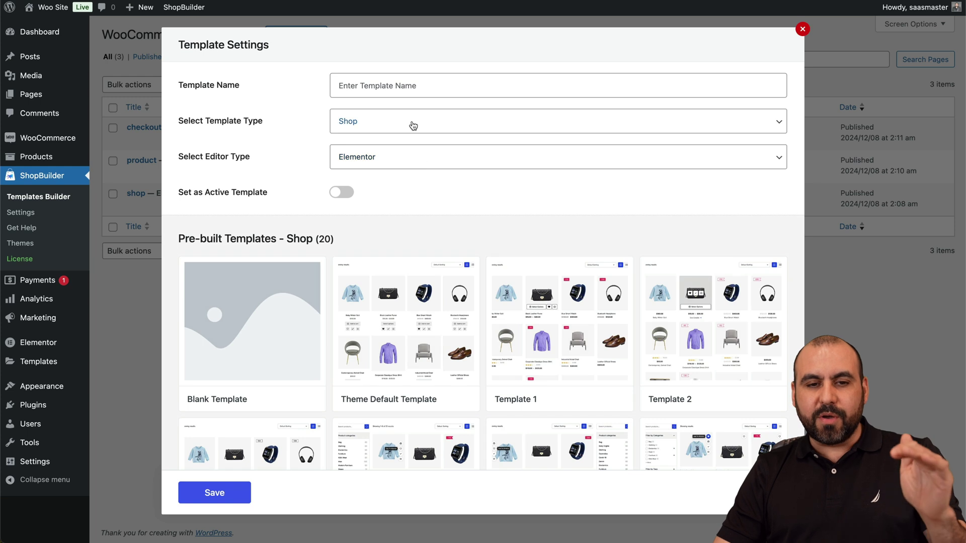
{"action": "left_click", "coordinate": [413, 125]}
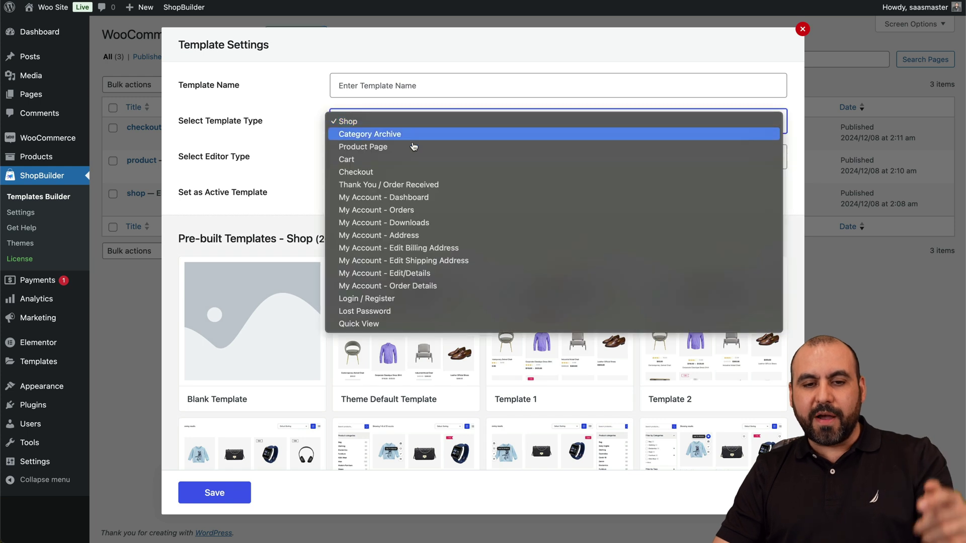
{"action": "left_click", "coordinate": [433, 222]}
{"action": "left_click", "coordinate": [442, 139]}
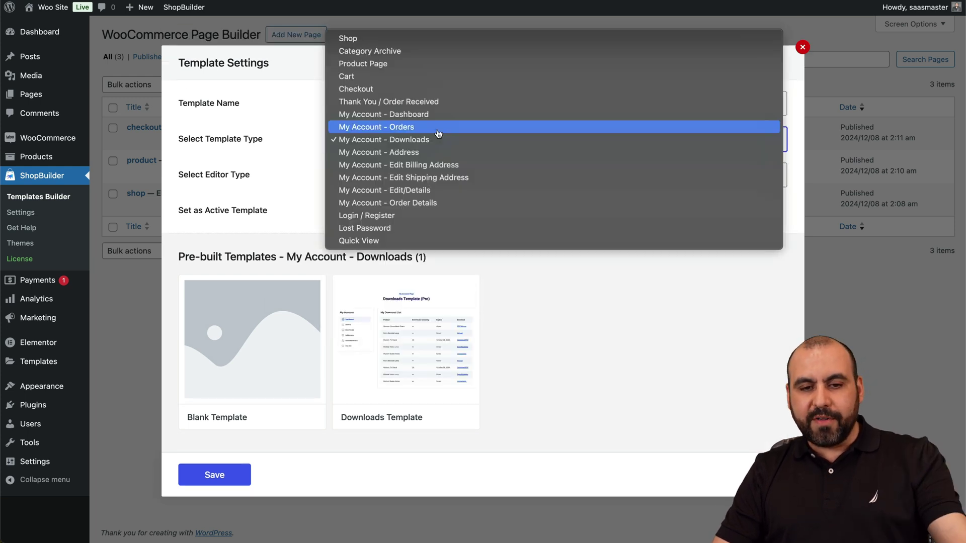
{"action": "left_click", "coordinate": [449, 216]}
{"action": "left_click", "coordinate": [449, 147]}
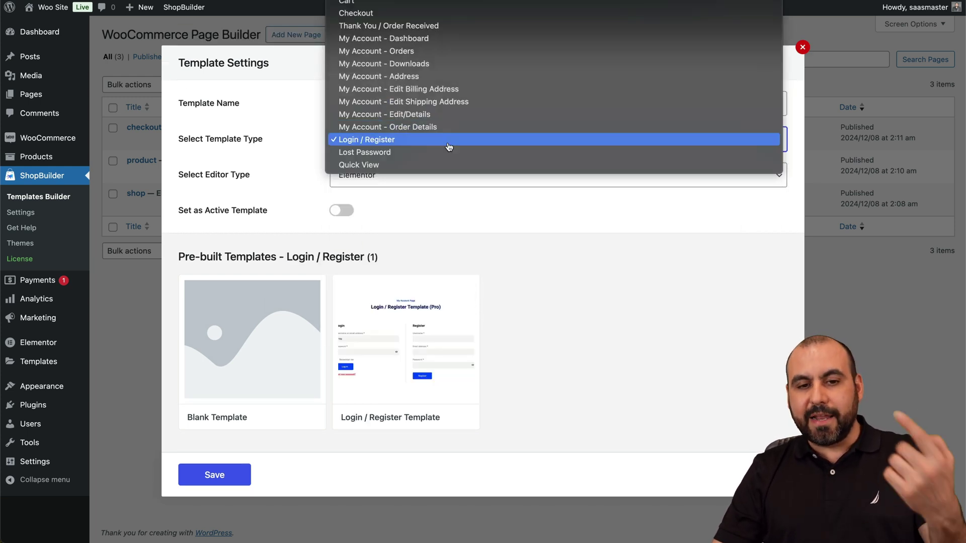
{"action": "left_click", "coordinate": [445, 152]}
{"action": "left_click", "coordinate": [426, 145]}
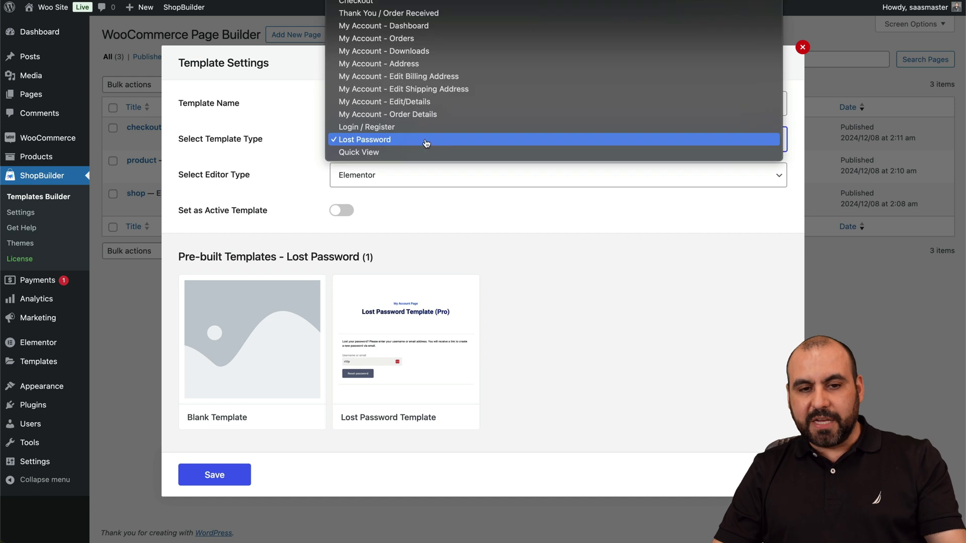
{"action": "left_click", "coordinate": [417, 152]}
{"action": "left_click", "coordinate": [422, 141]}
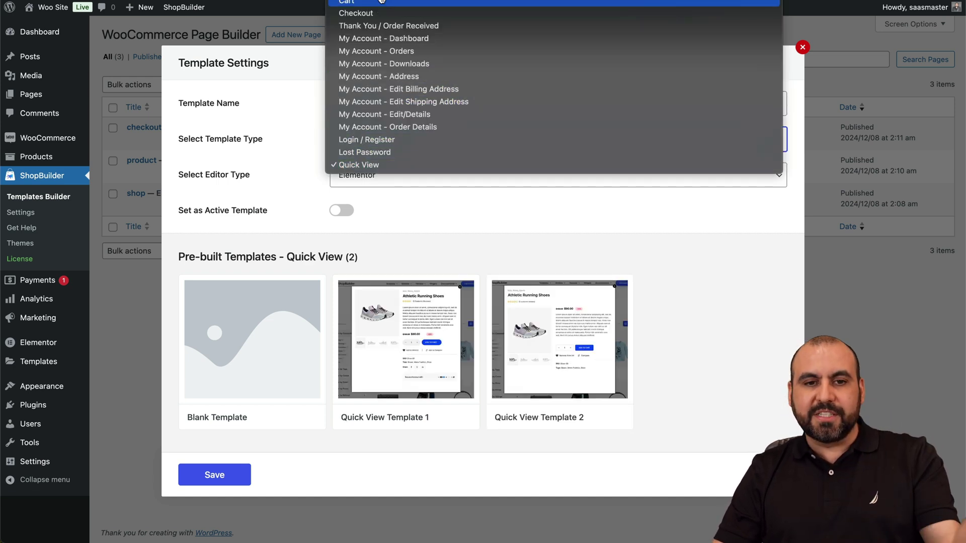
{"action": "left_click", "coordinate": [381, 1]}
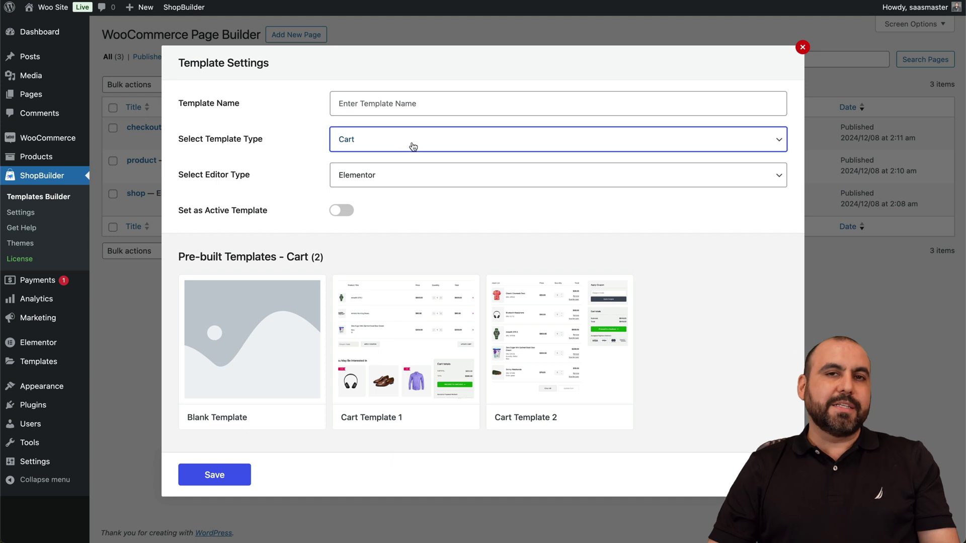
{"action": "mouse_move", "coordinate": [512, 387]}
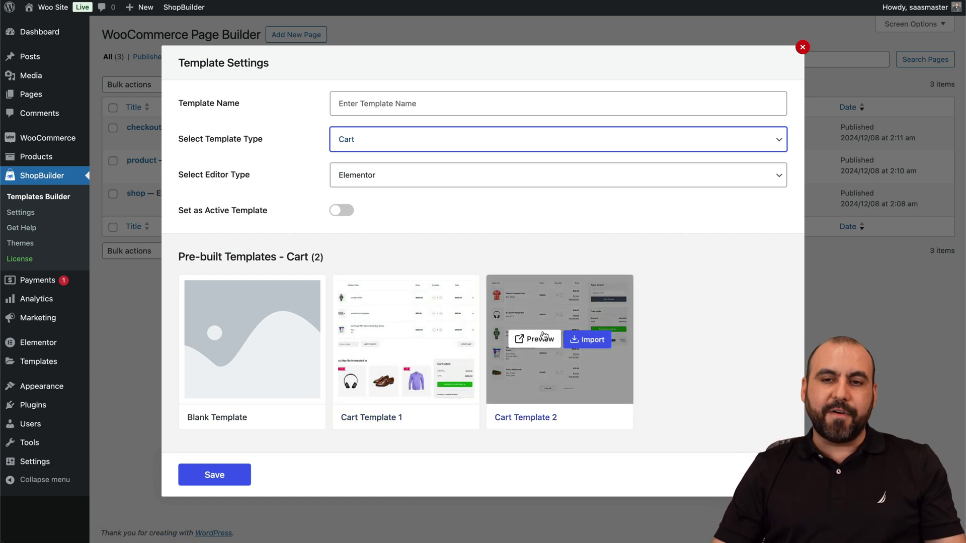
{"action": "left_click", "coordinate": [802, 47]}
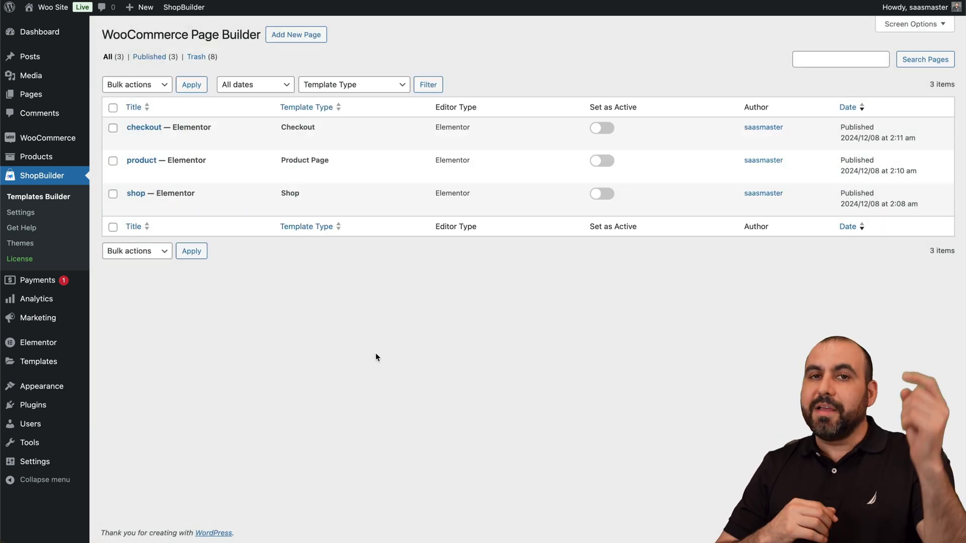